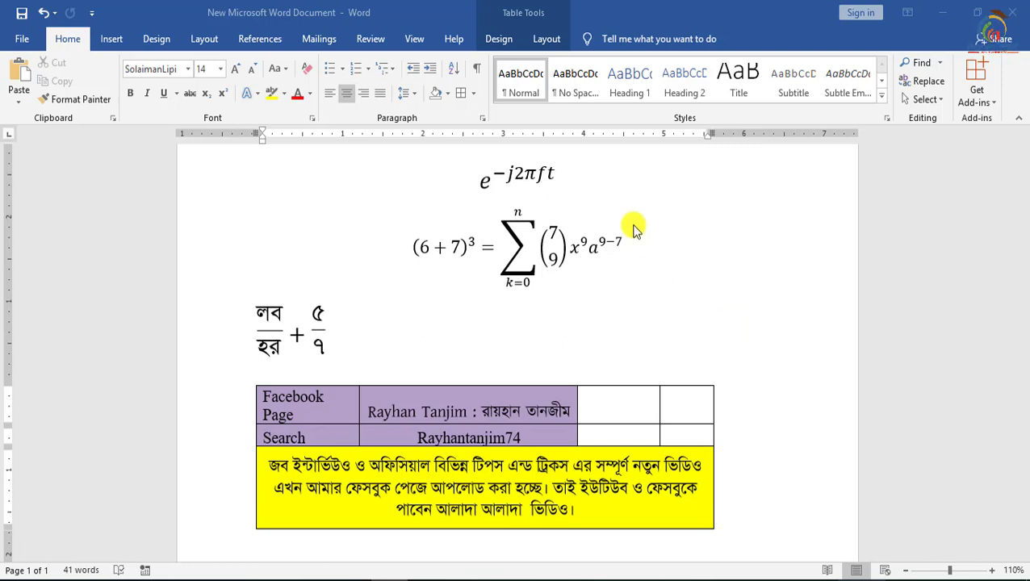
# Step: Left-align the e^−j2πft equation, then bring up the built-in equations gallery
pyautogui.doubleClick(535, 173)
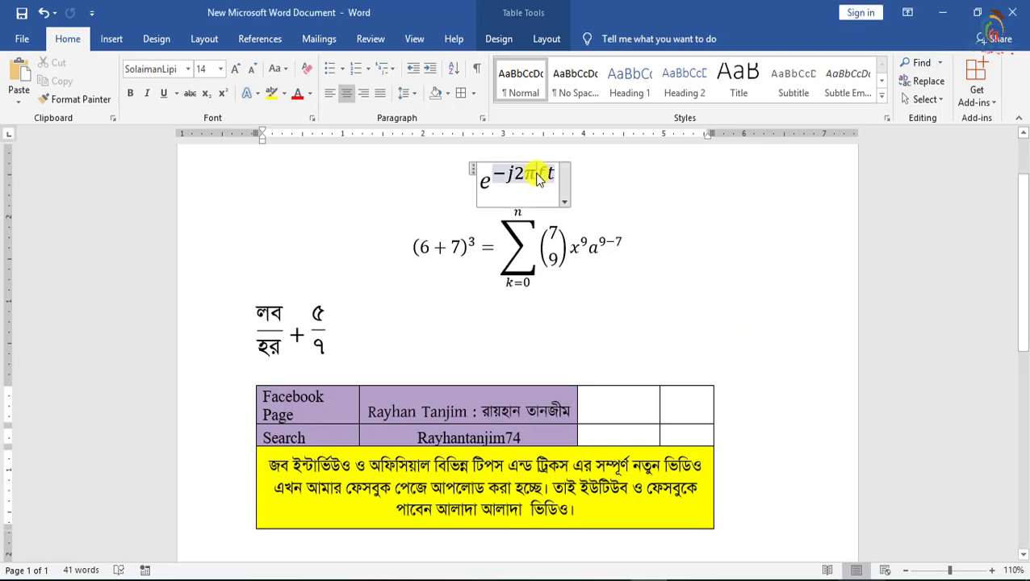
pyautogui.click(645, 194)
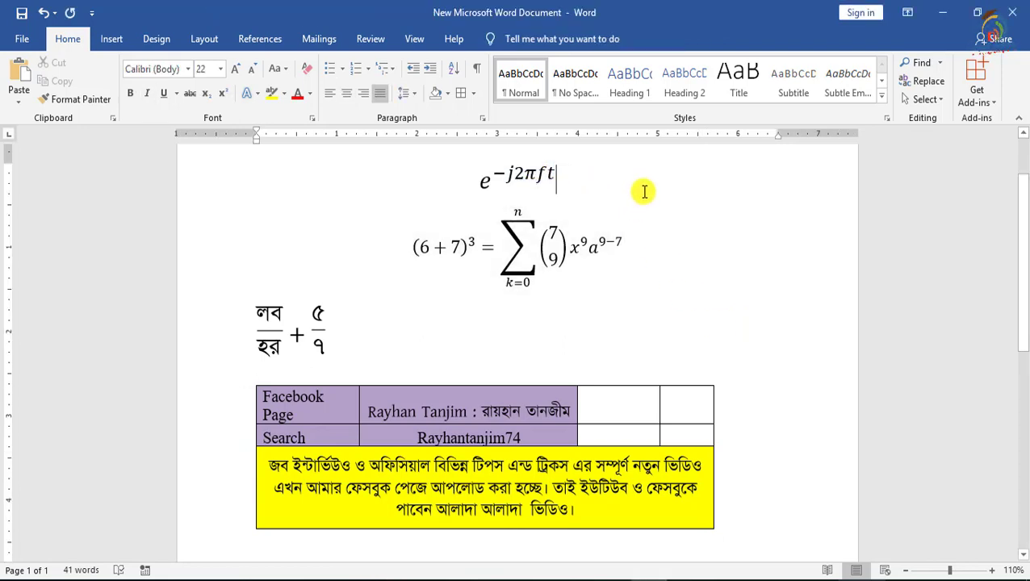
pyautogui.click(490, 174)
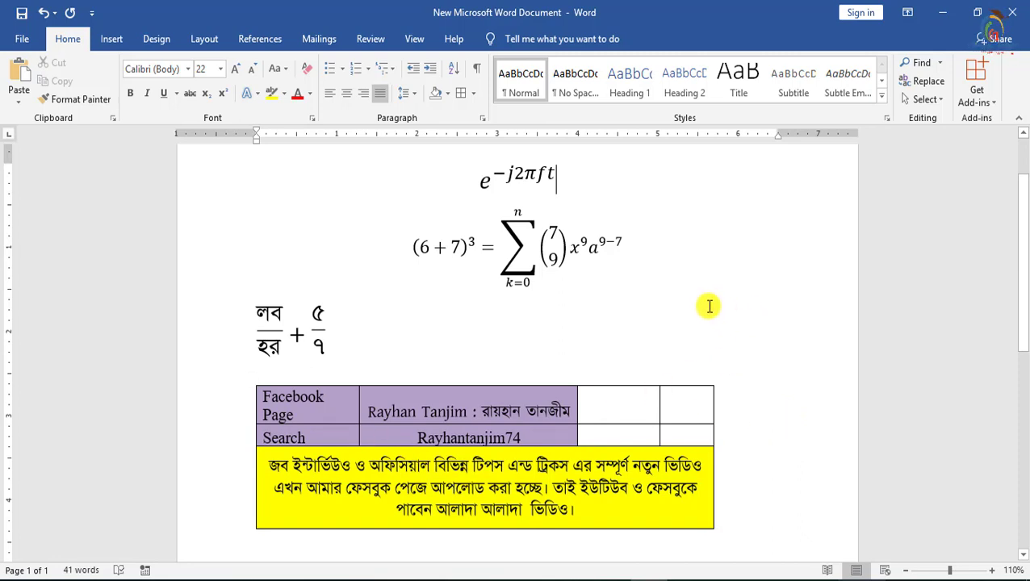
pyautogui.moveTo(524, 174); pyautogui.dragTo(537, 173)
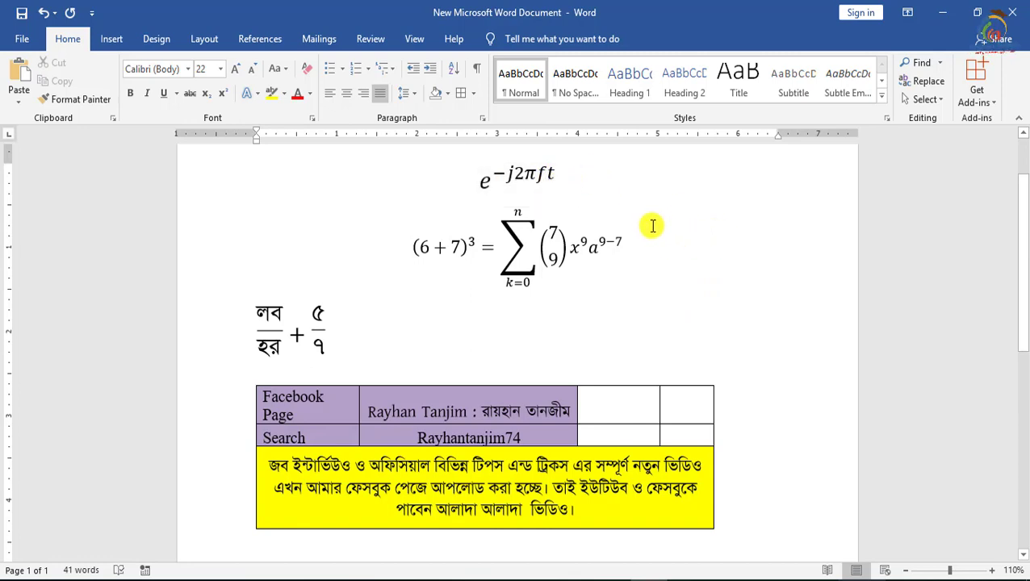
pyautogui.hotkey('ctrl', 'l')
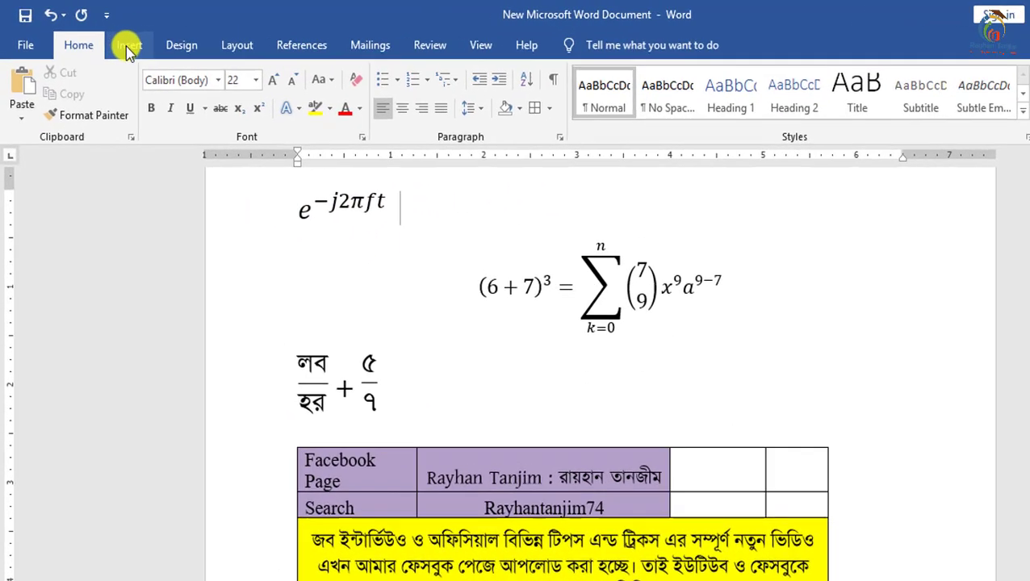
pyautogui.click(146, 53)
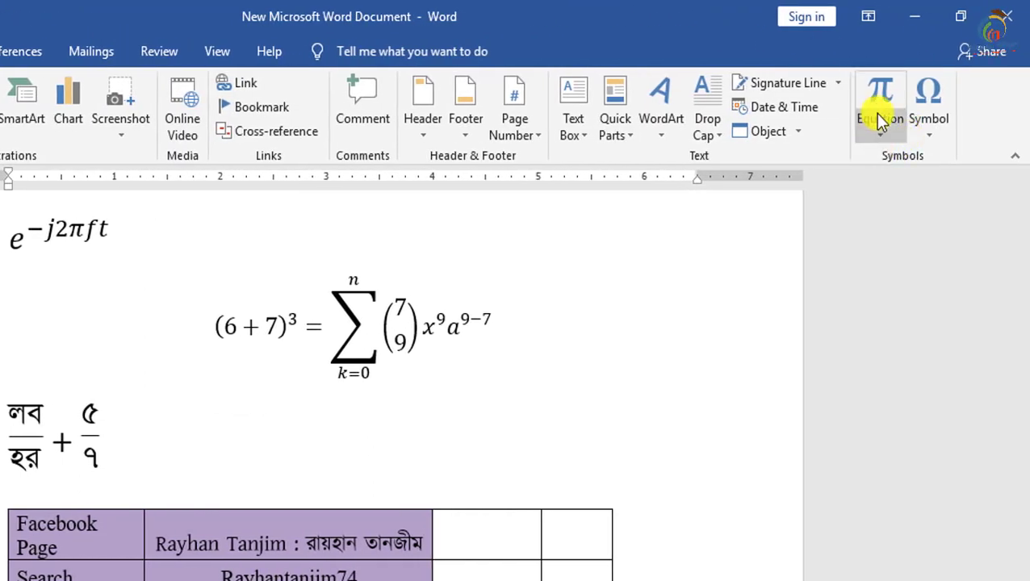
pyautogui.click(883, 137)
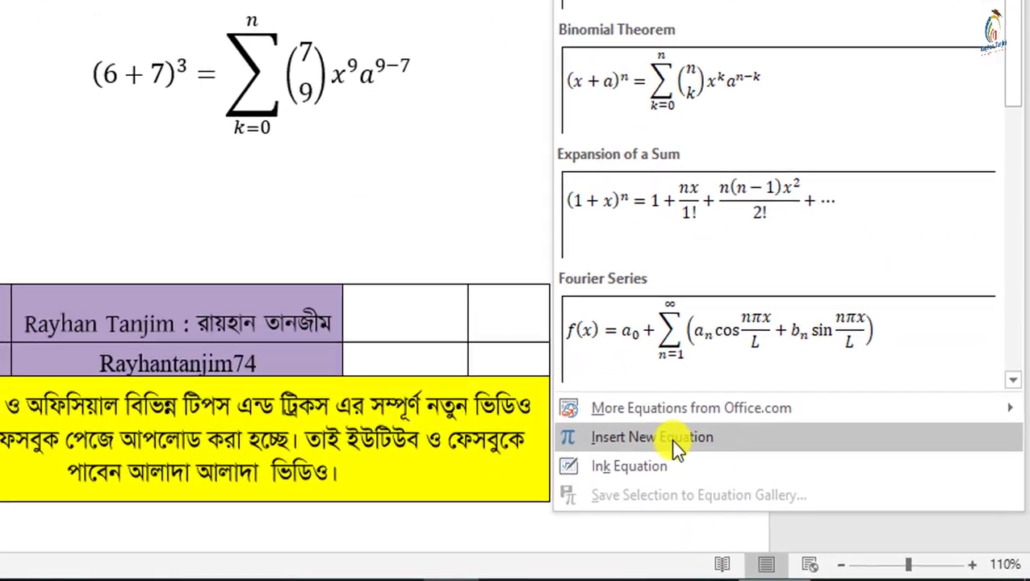
# Step: Insert a blank equation after e^−j2πft and browse the Function, Bracket and Script galleries
pyautogui.click(677, 443)
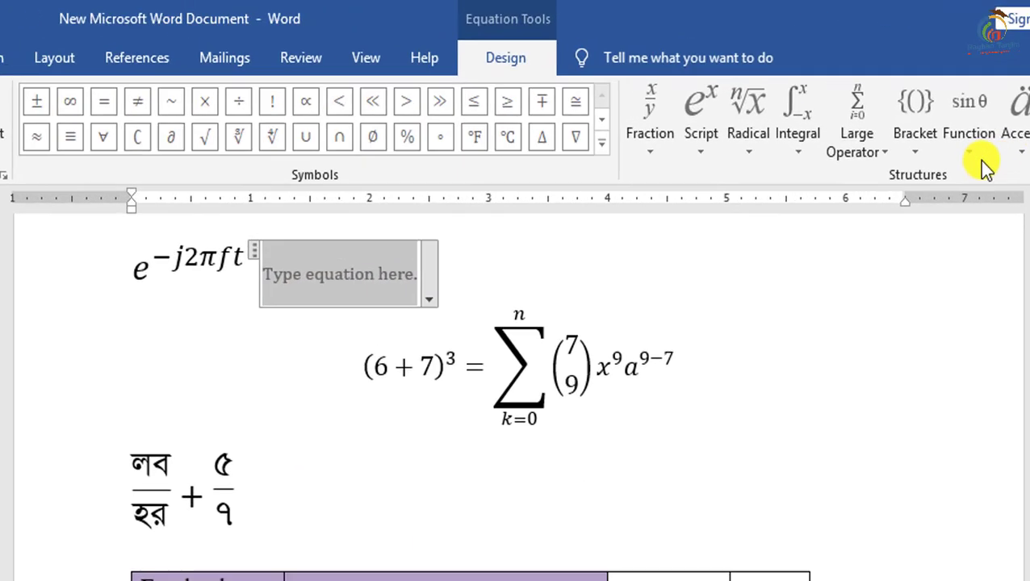
pyautogui.click(821, 101)
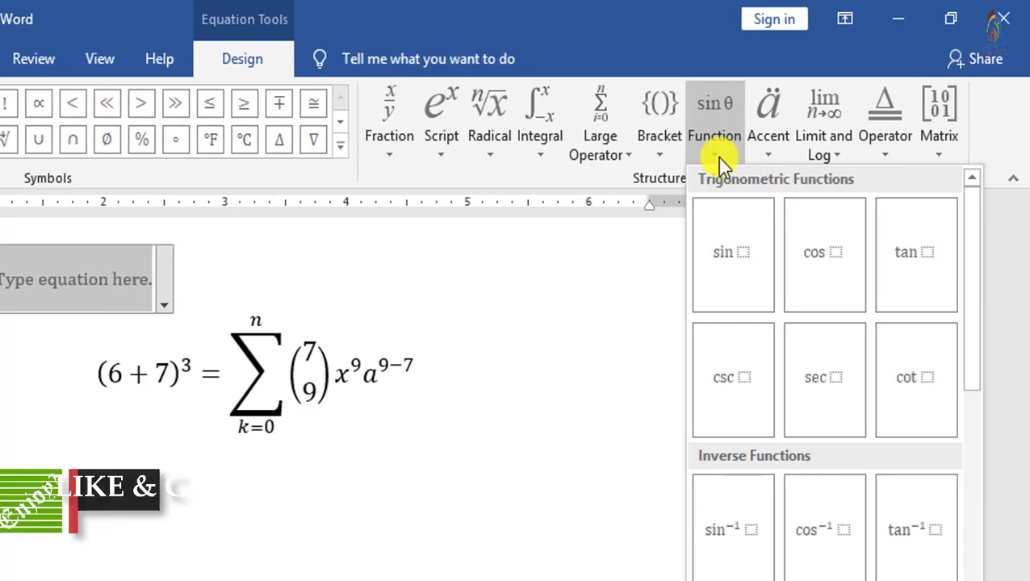
pyautogui.click(716, 157)
pyautogui.click(671, 158)
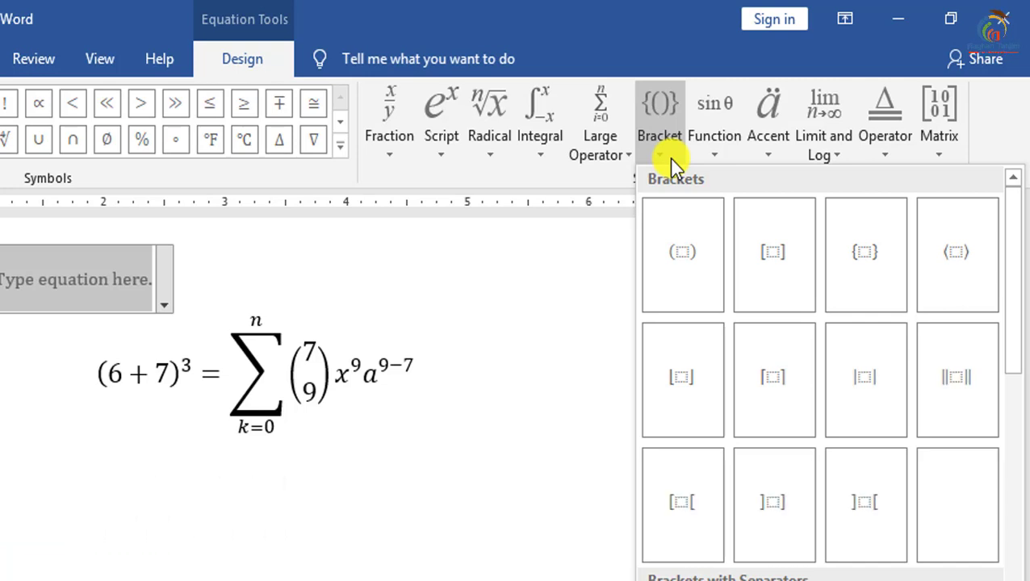
pyautogui.click(670, 159)
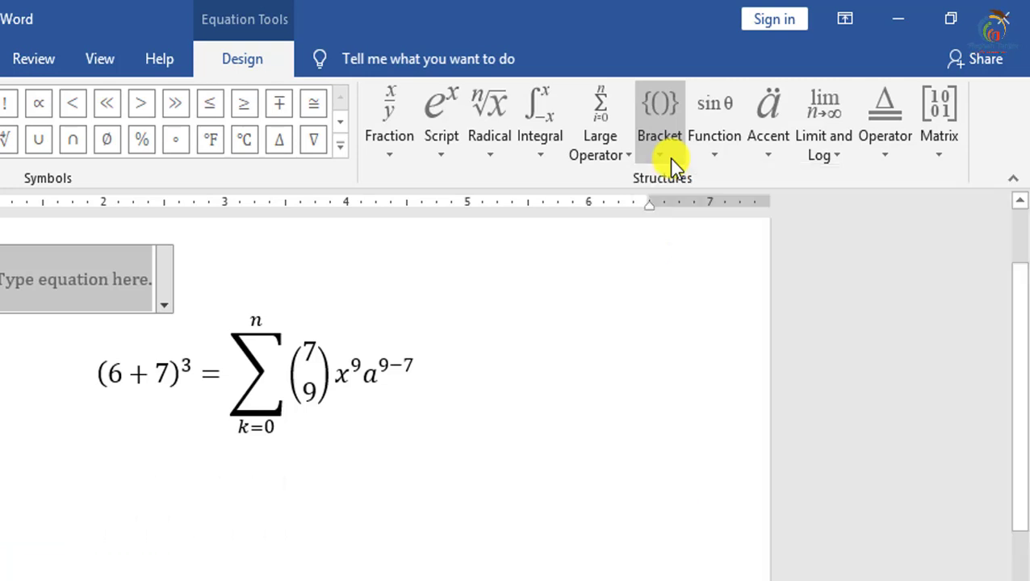
pyautogui.click(430, 159)
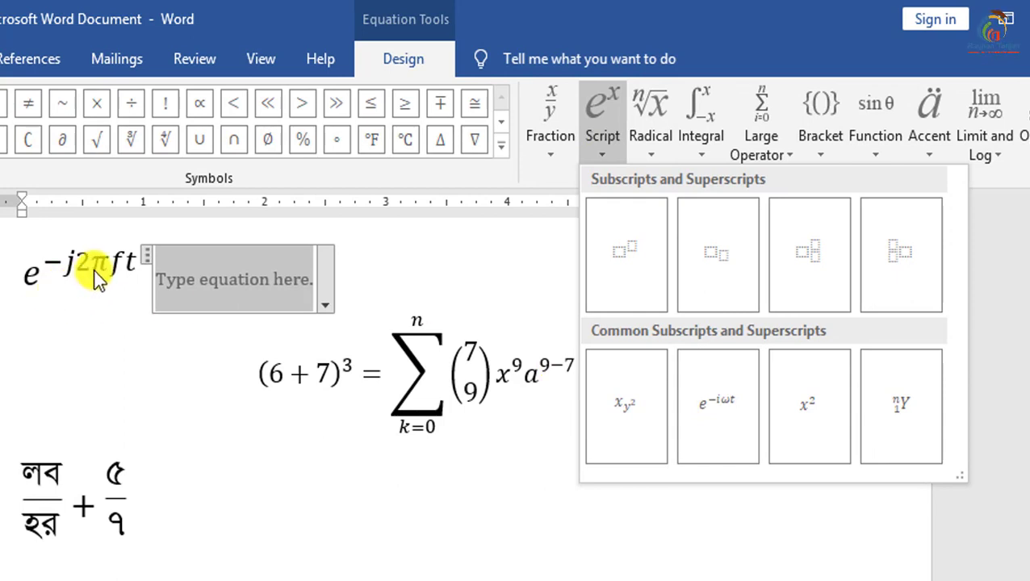
# Step: Insert the e^−iωt template and replace the i in its exponent with j2
pyautogui.click(718, 409)
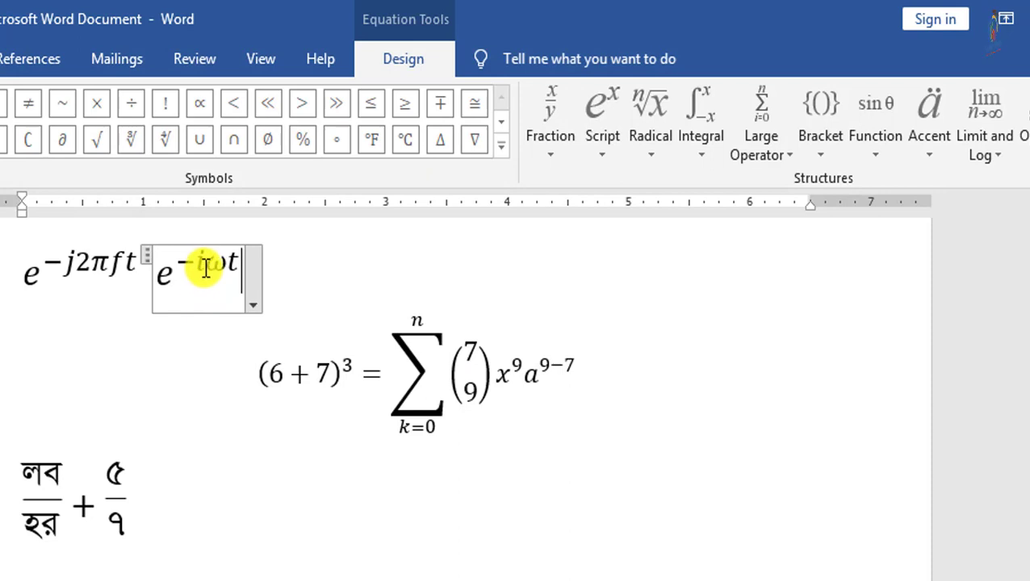
pyautogui.doubleClick(205, 269)
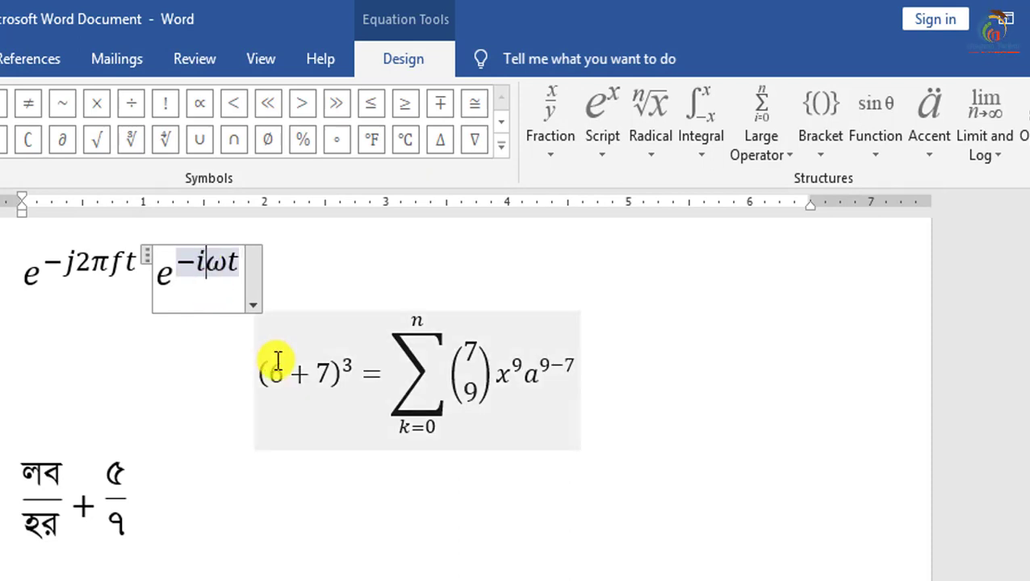
pyautogui.press('BackSpace')
pyautogui.write('j')
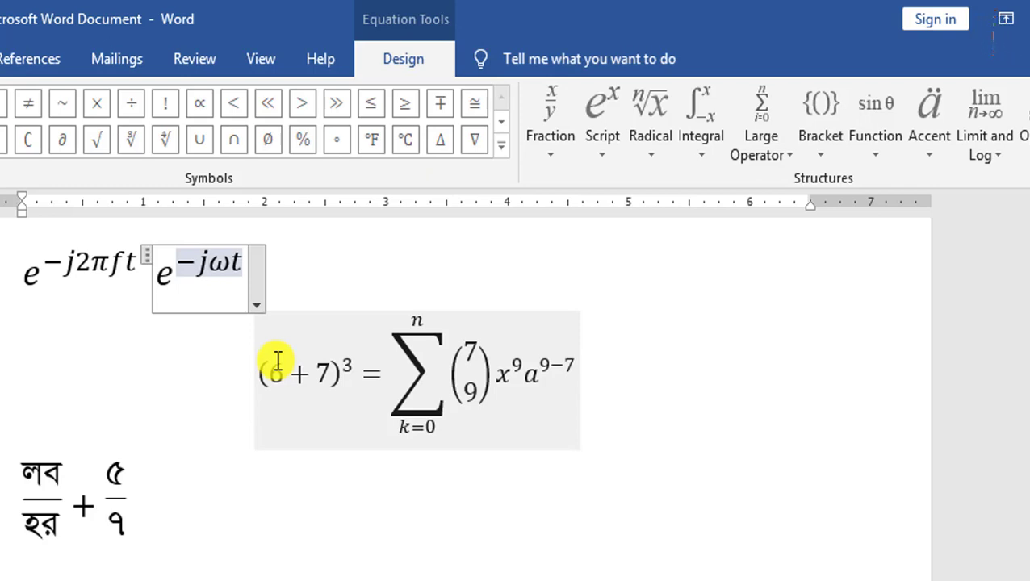
pyautogui.write('2')
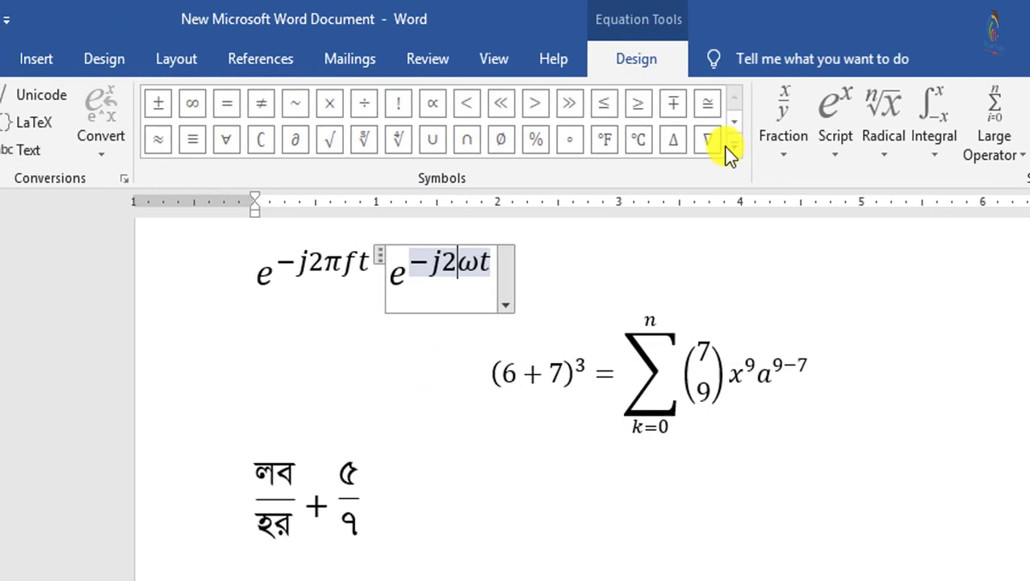
# Step: Add π, f, α, β and γ to the exponent to form e^(−j2πfαβγωt)
pyautogui.click(565, 146)
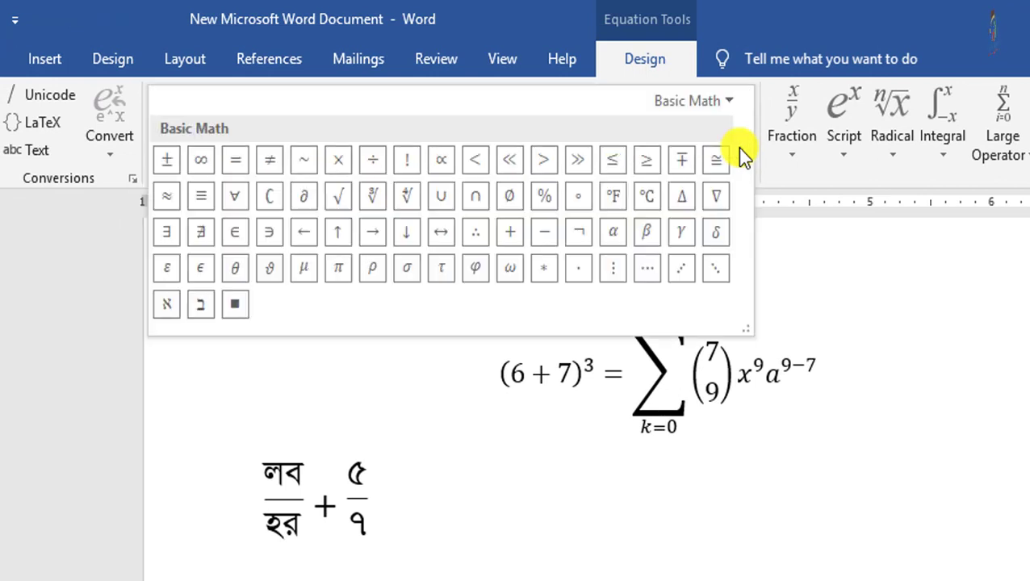
pyautogui.click(339, 267)
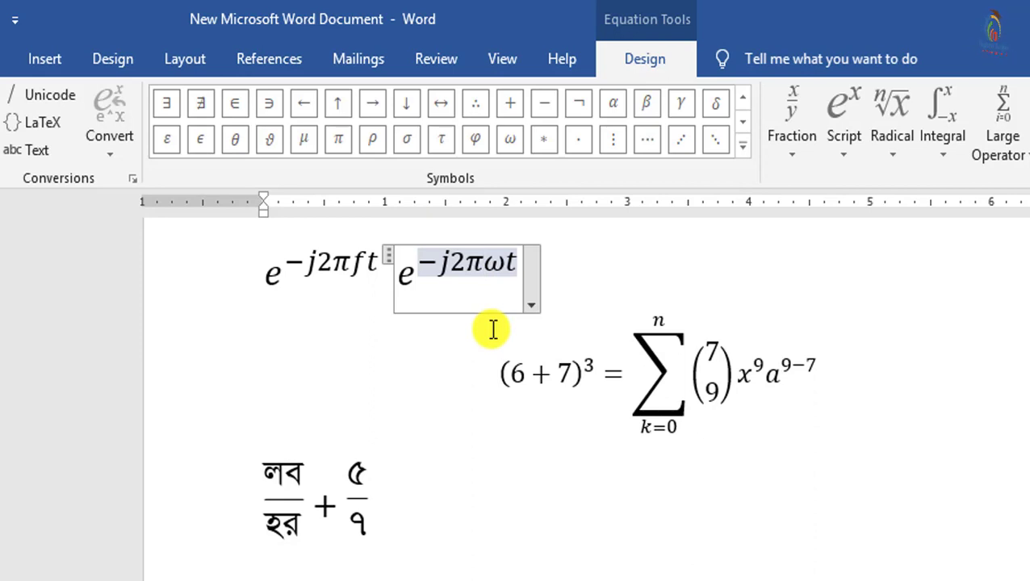
pyautogui.write('f')
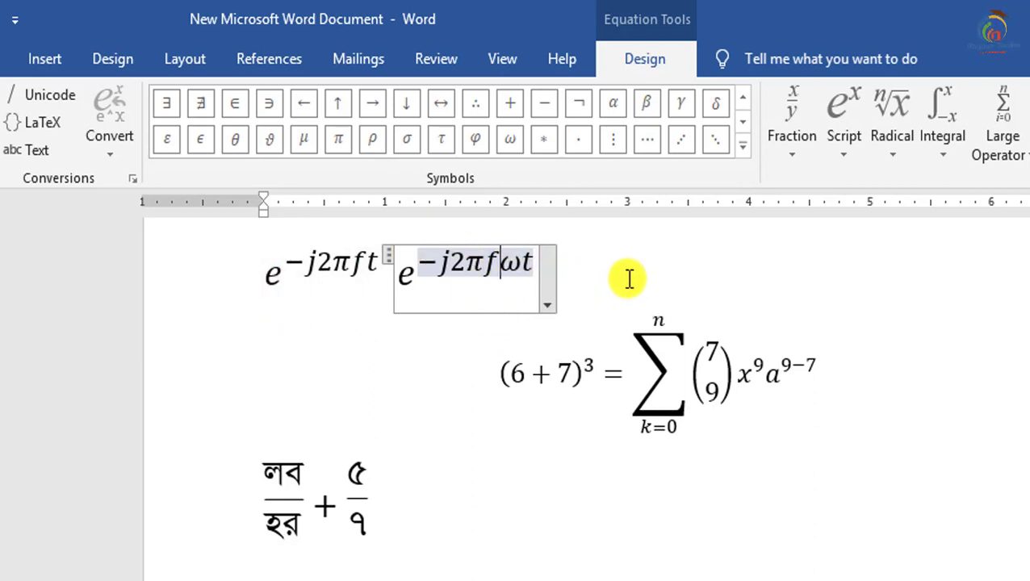
pyautogui.click(614, 113)
pyautogui.click(647, 111)
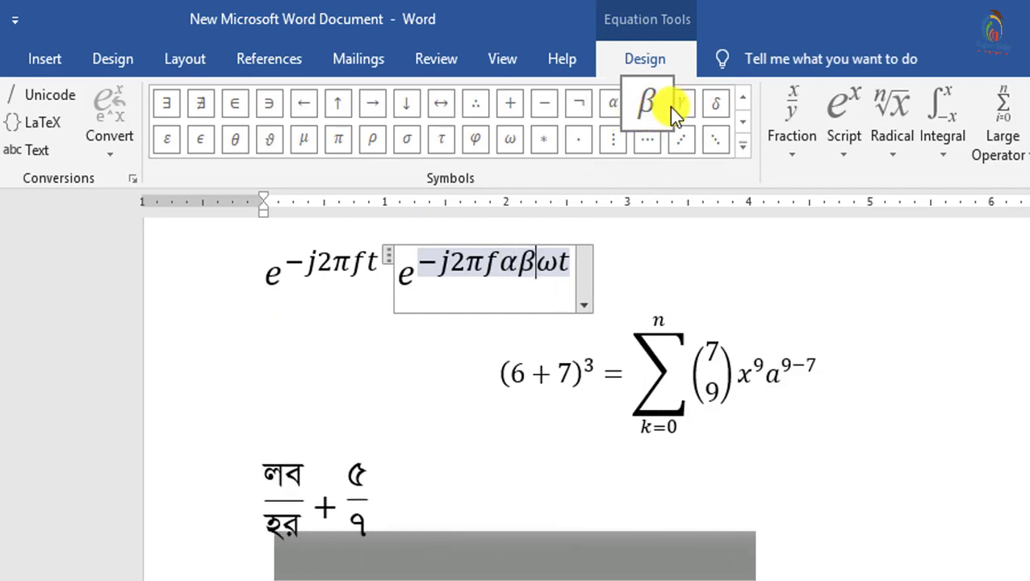
pyautogui.click(679, 103)
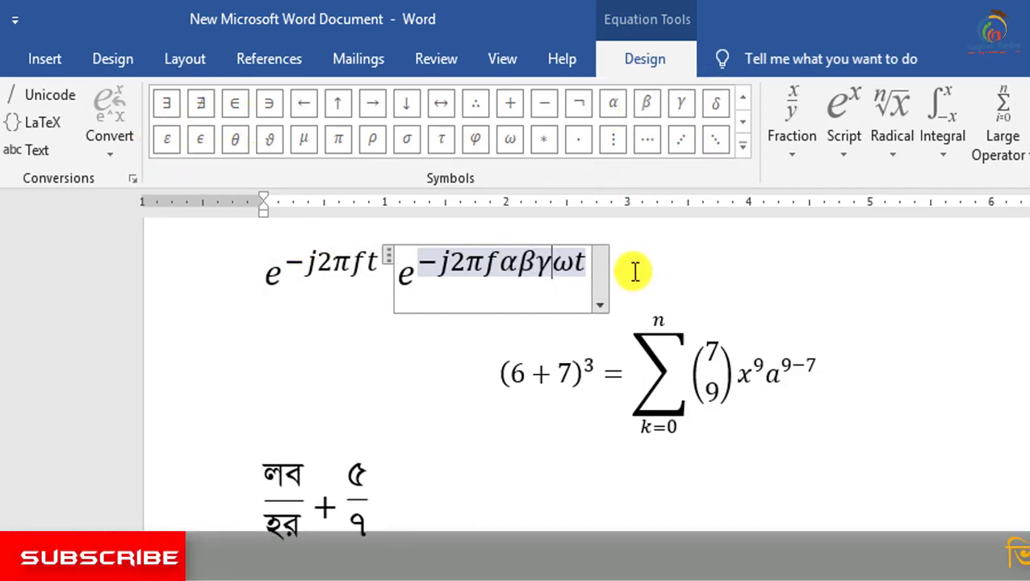
# Step: Insert the built-in Binomial Theorem equation after the (6+7)^3 expression
pyautogui.click(743, 146)
pyautogui.click(515, 462)
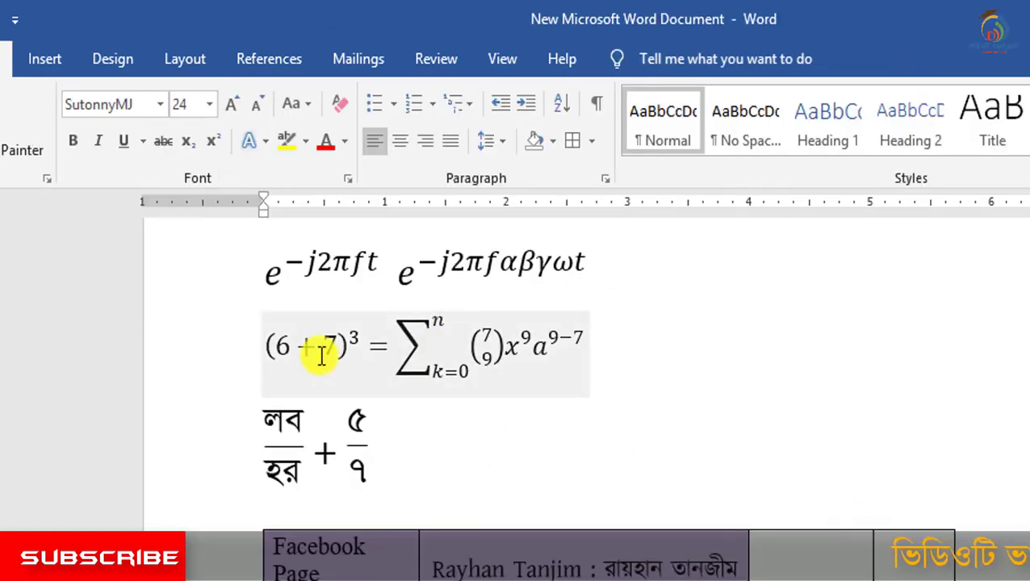
pyautogui.click(641, 351)
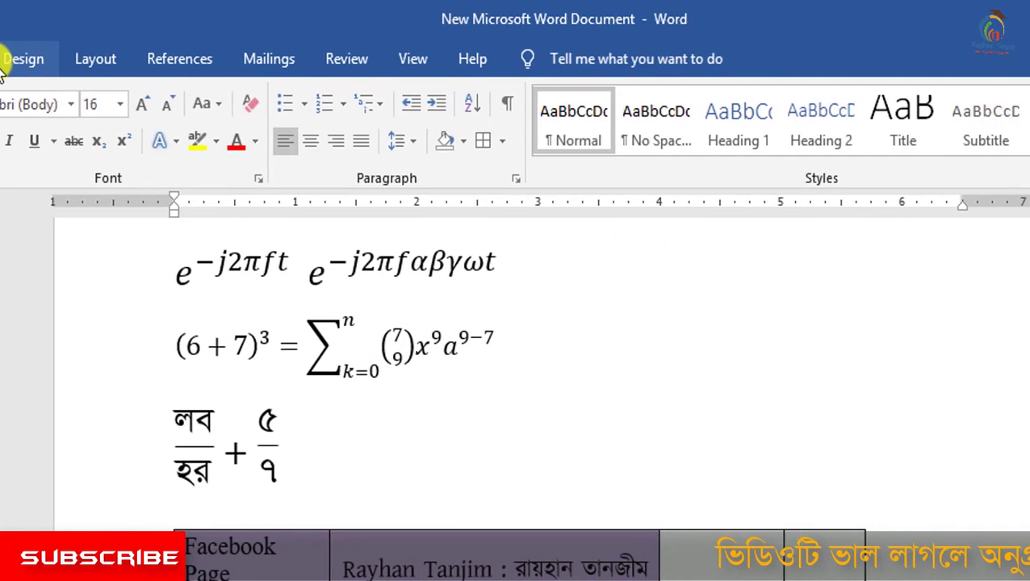
pyautogui.click(44, 59)
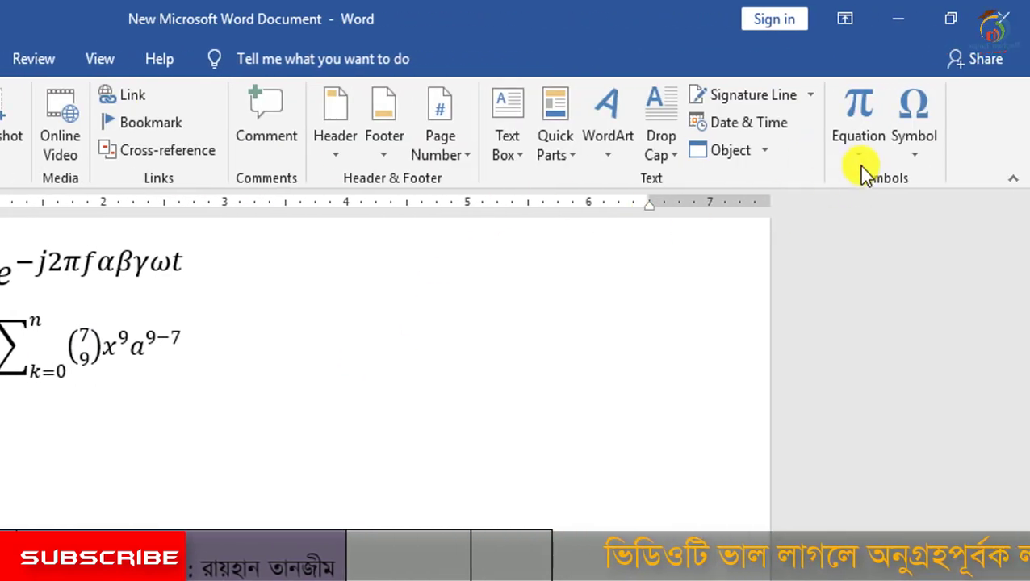
pyautogui.click(881, 162)
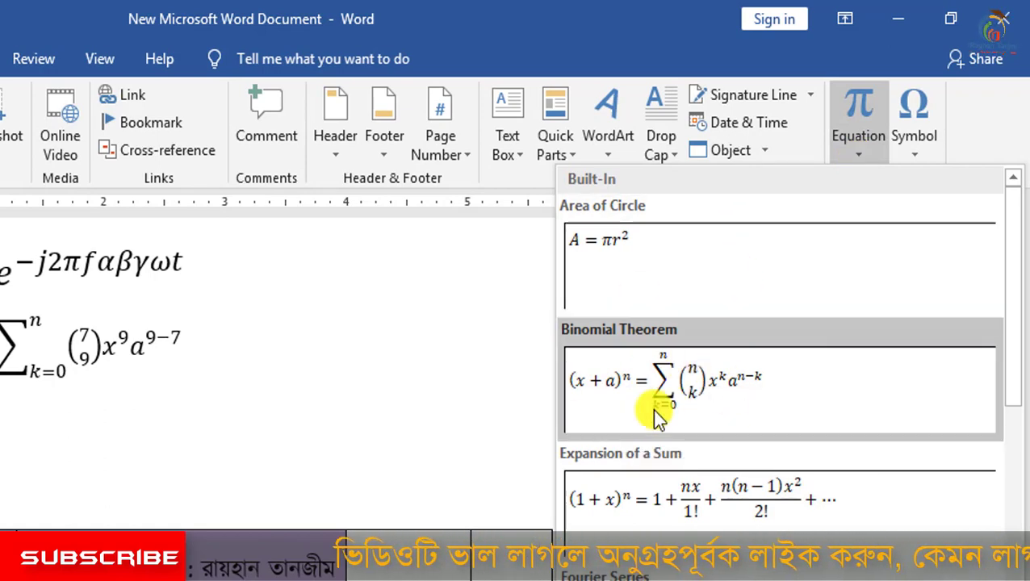
pyautogui.click(656, 384)
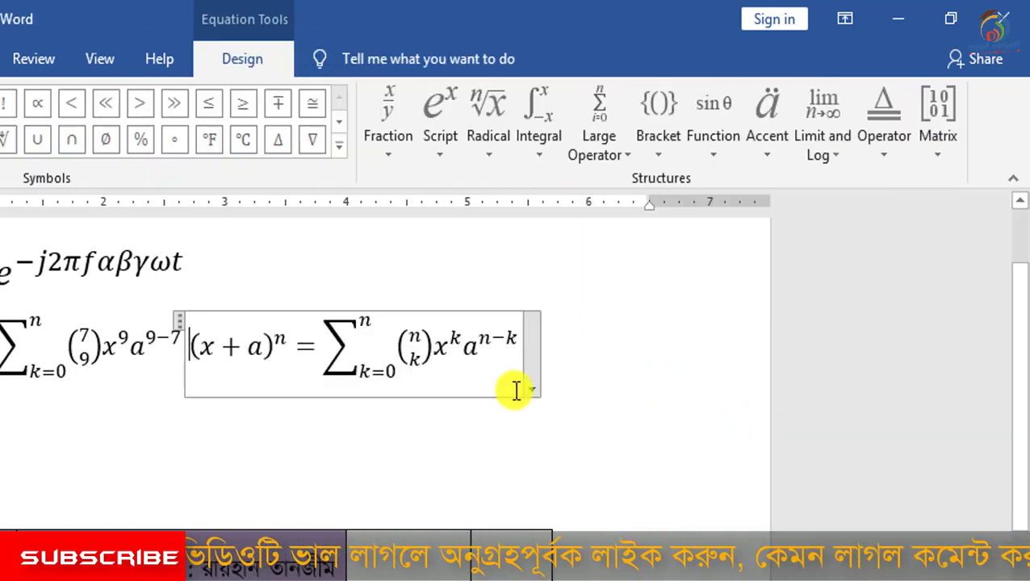
# Step: Browse the Matrix, Limit and Log, and Accent structures in the binomial equation
pyautogui.doubleClick(206, 349)
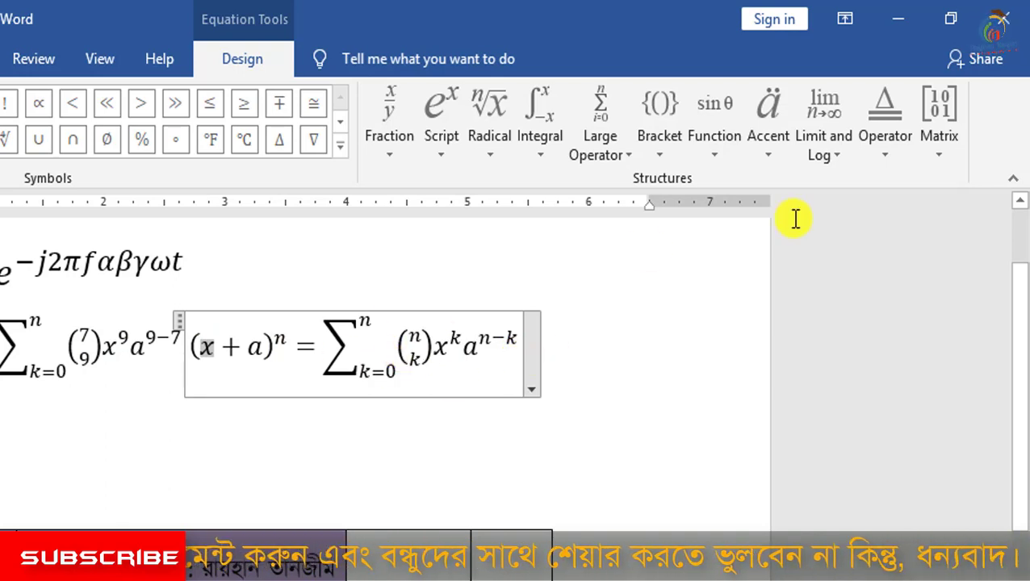
pyautogui.click(935, 156)
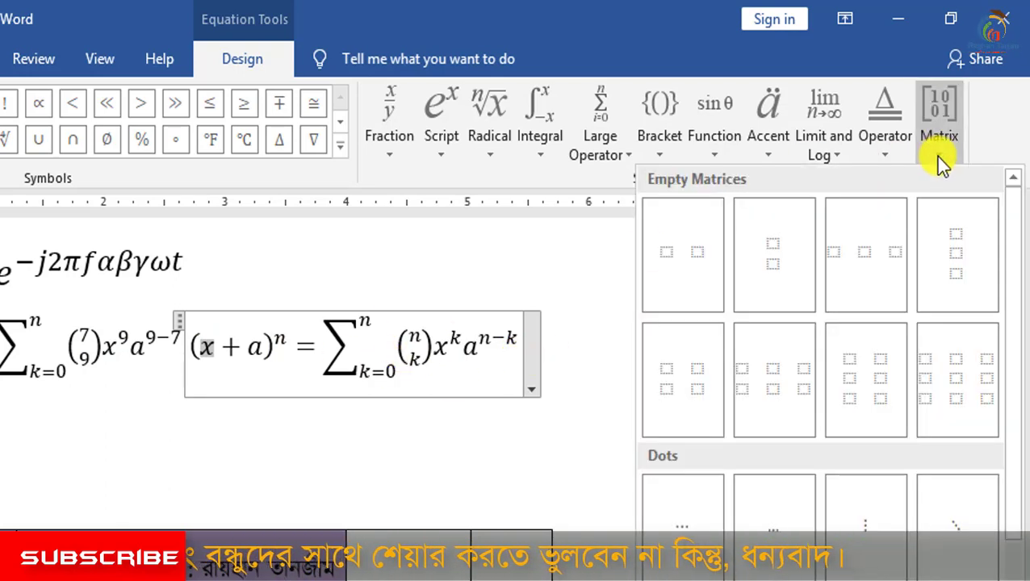
pyautogui.click(935, 155)
pyautogui.click(843, 154)
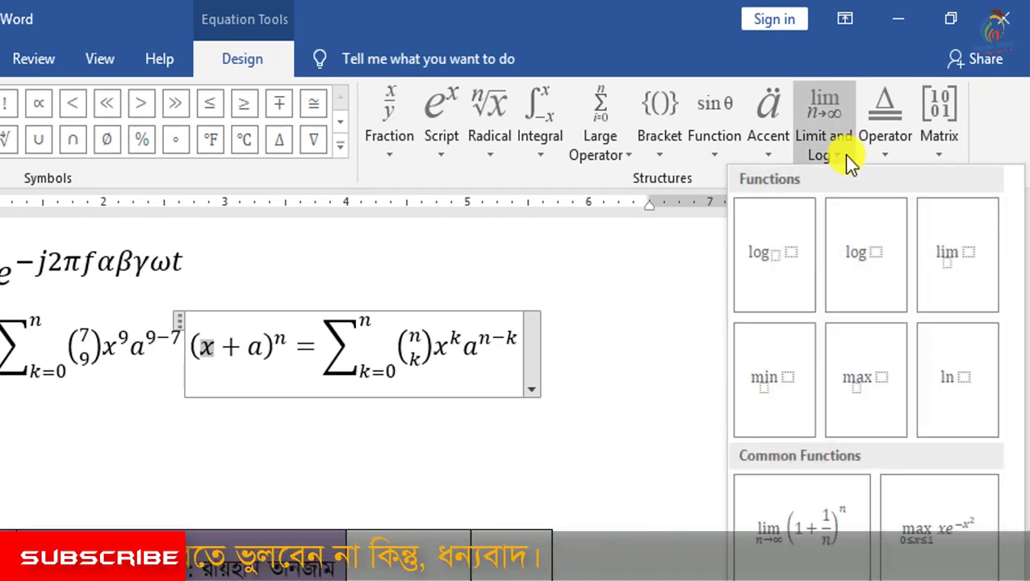
pyautogui.click(843, 154)
pyautogui.click(759, 151)
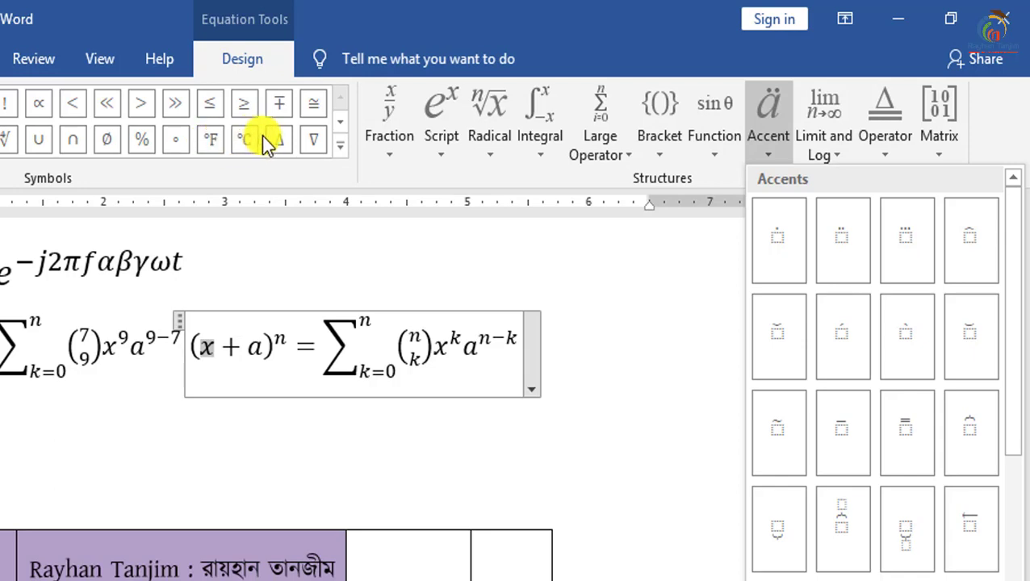
pyautogui.click(478, 432)
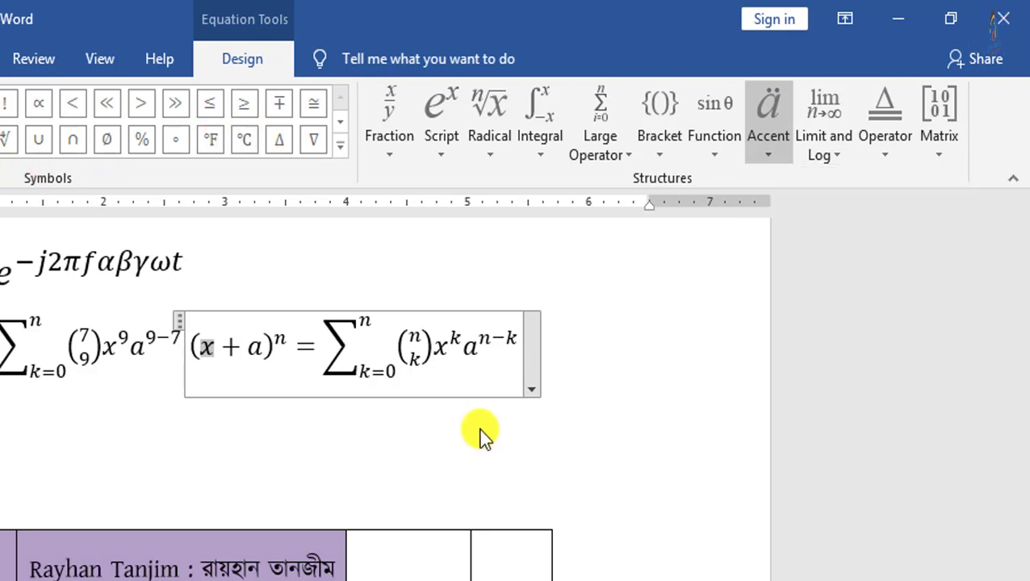
# Step: Exit the equation and place the insertion point after the Bangla fractions
pyautogui.click(602, 359)
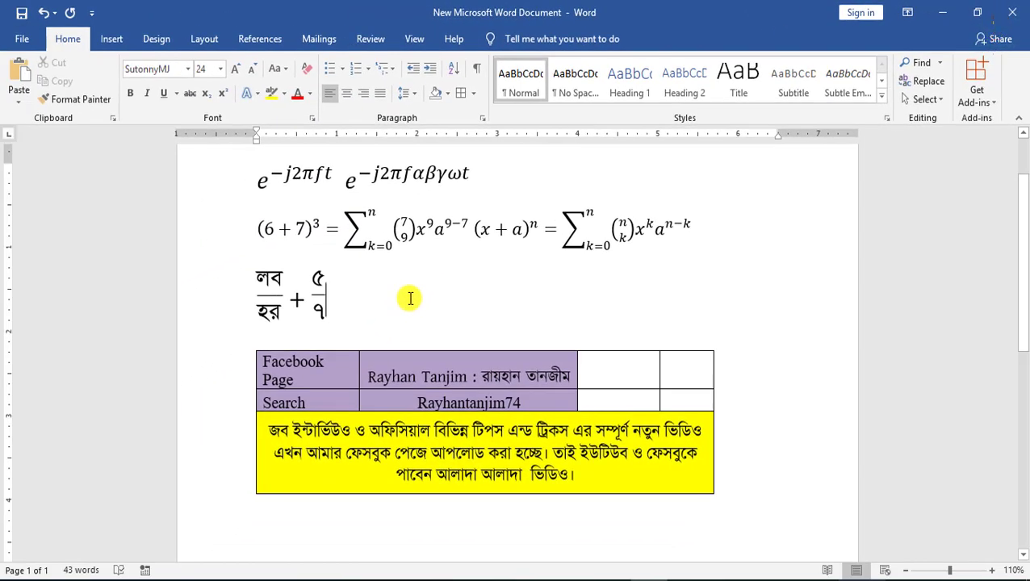
pyautogui.click(427, 289)
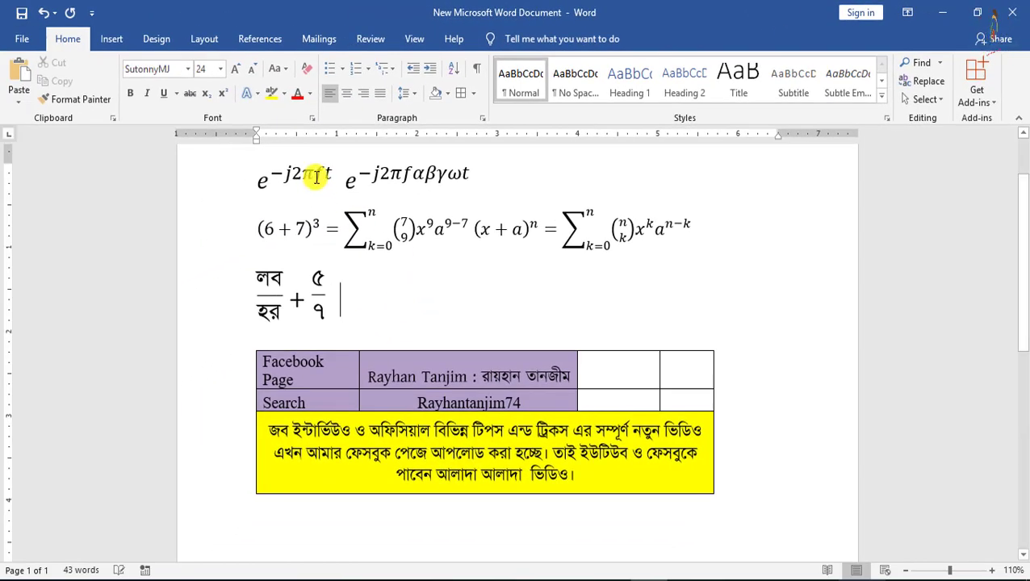
pyautogui.click(112, 38)
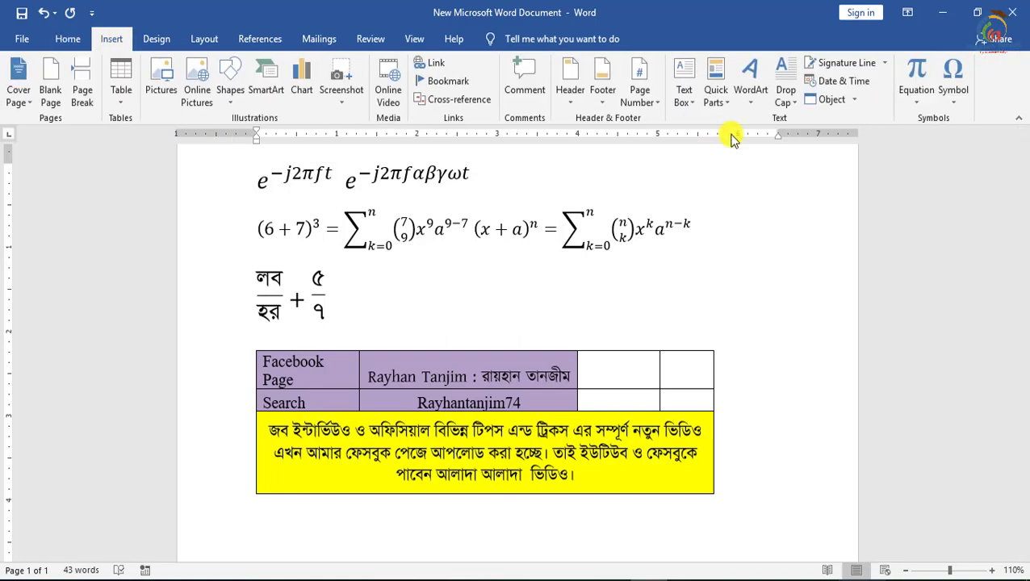
# Step: Insert a new equation with a stacked fraction 5 over 7, then select it
pyautogui.click(926, 104)
pyautogui.click(759, 485)
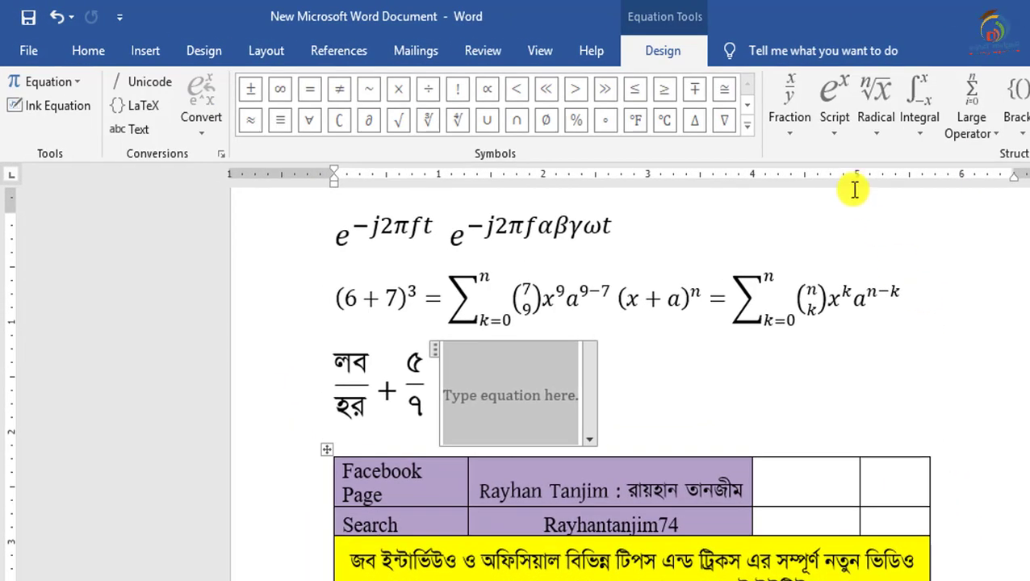
pyautogui.click(790, 121)
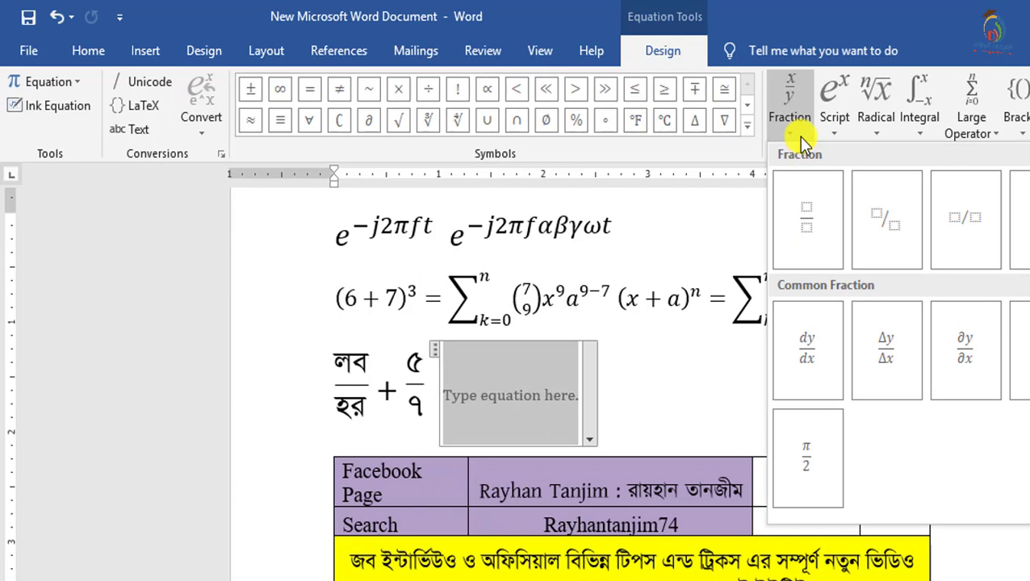
pyautogui.click(812, 212)
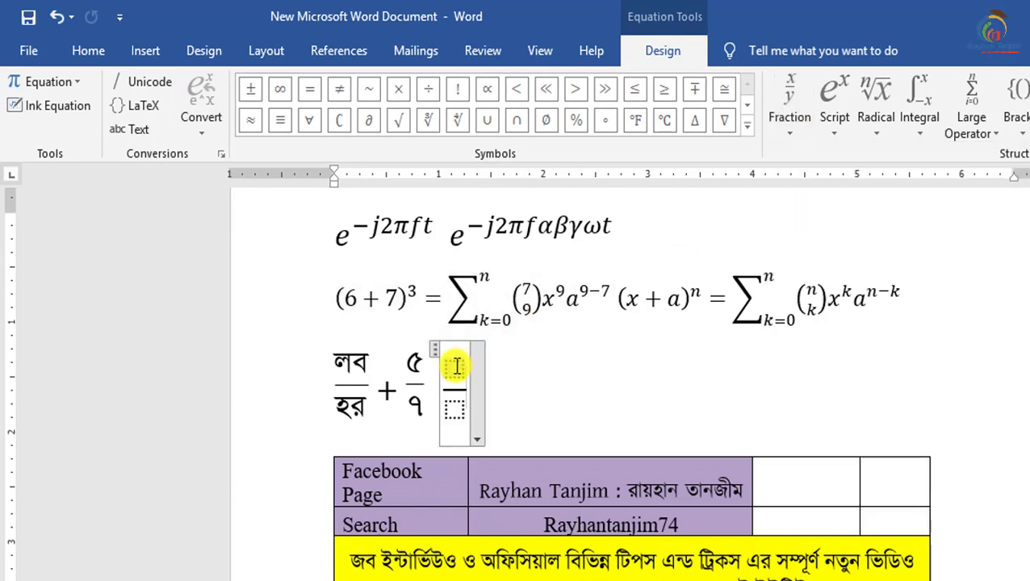
pyautogui.write('5')
pyautogui.click(464, 416)
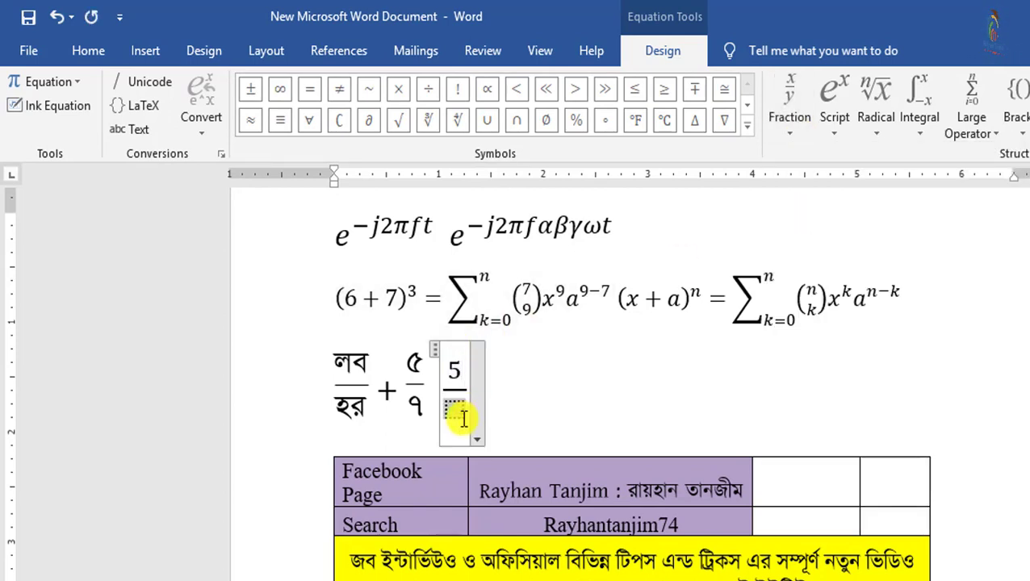
pyautogui.write('7')
pyautogui.moveTo(614, 391); pyautogui.dragTo(442, 380)
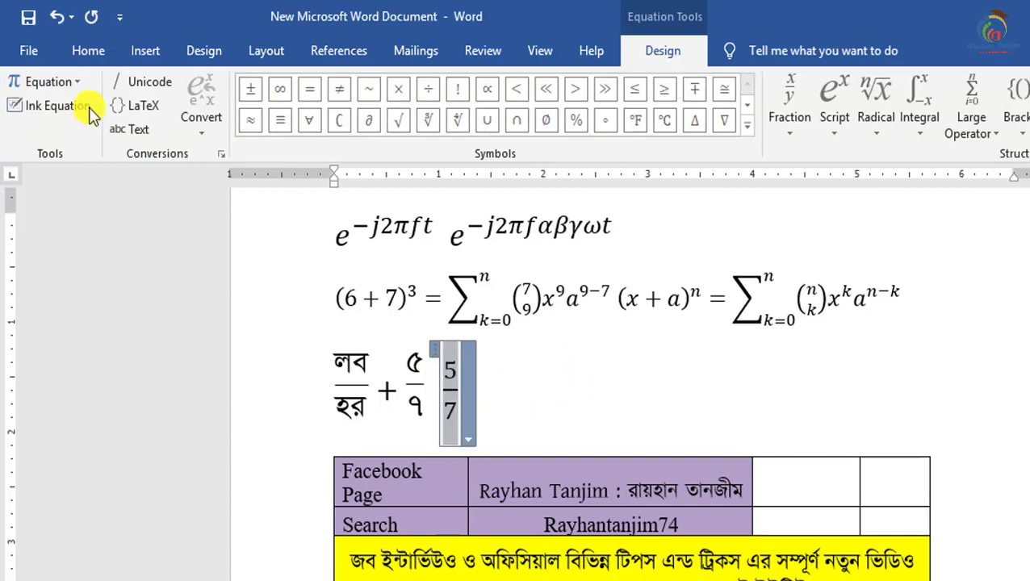
# Step: Apply the SutonnyMJ font to the 5/7 fraction, then click to the line end
pyautogui.click(89, 50)
pyautogui.click(227, 92)
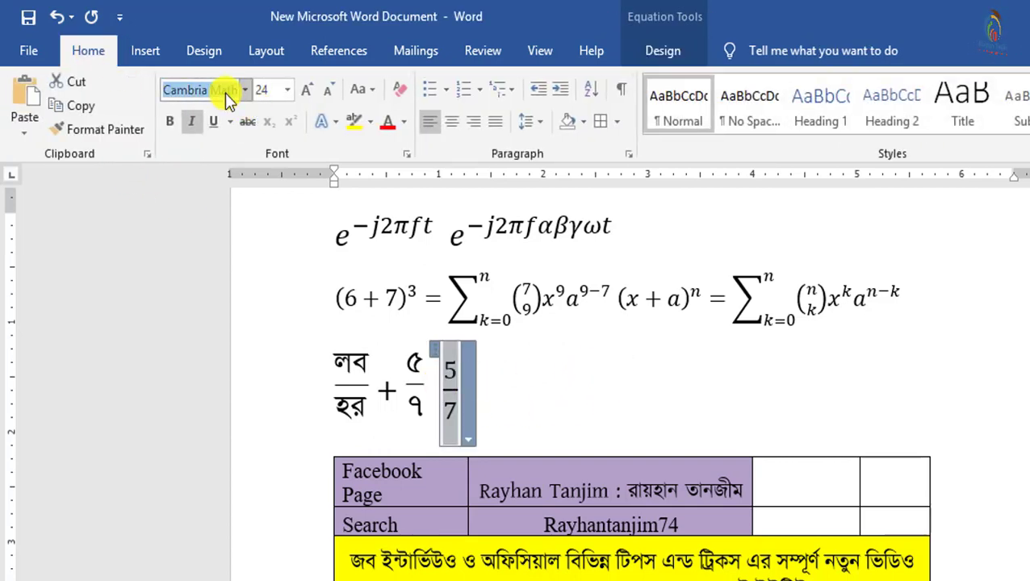
pyautogui.write('sutonnymj')
pyautogui.press('Return')
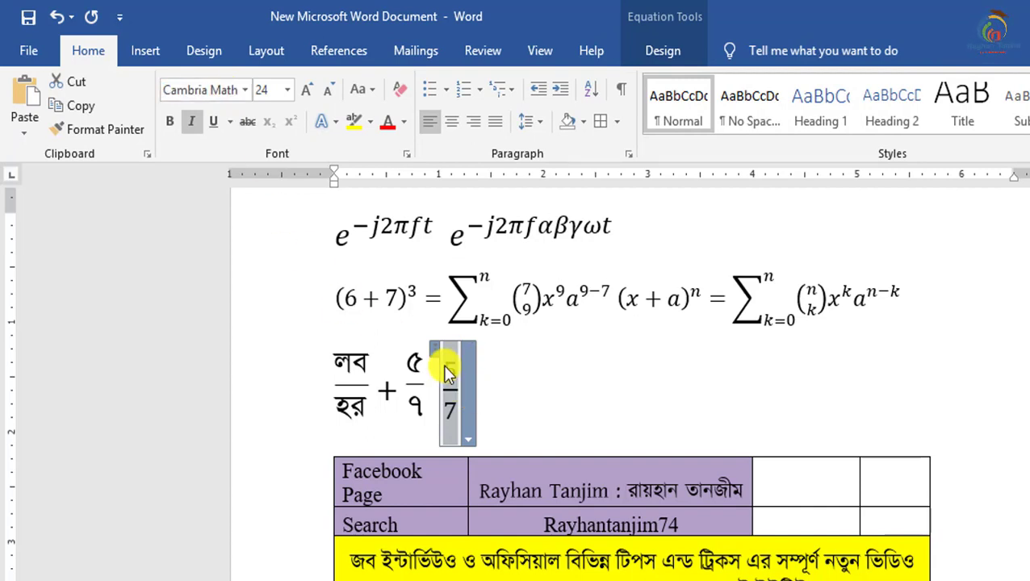
pyautogui.click(497, 375)
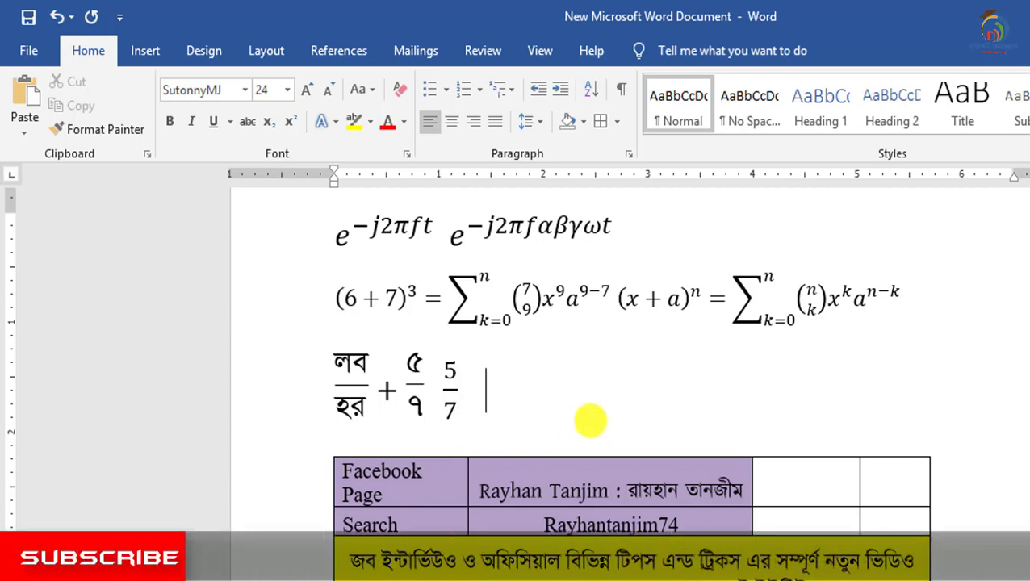
pyautogui.click(569, 395)
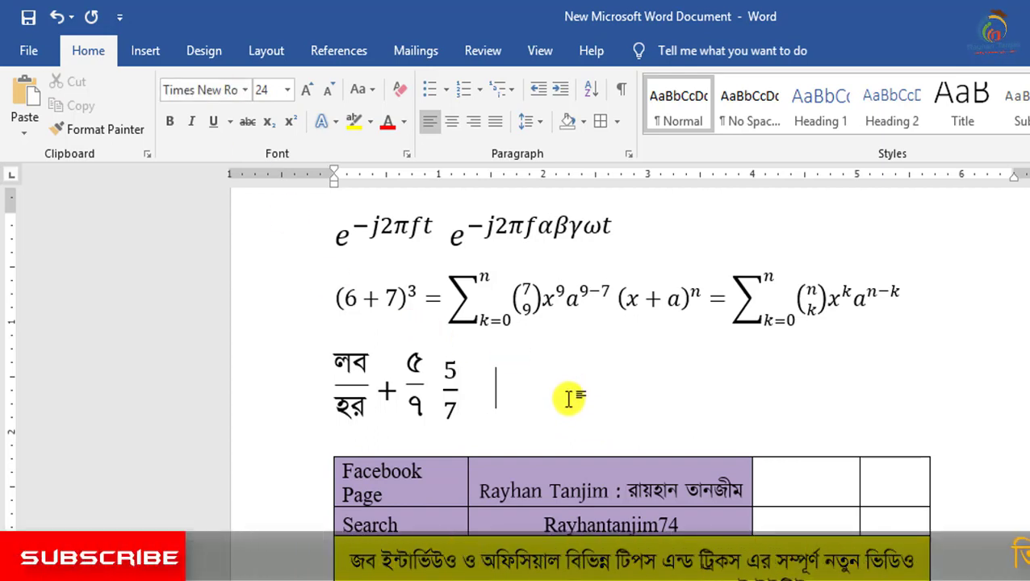
# Step: Insert empty field braces and type the fraction code eq \f(5,7) inside
pyautogui.hotkey('ctrl', 'F9')
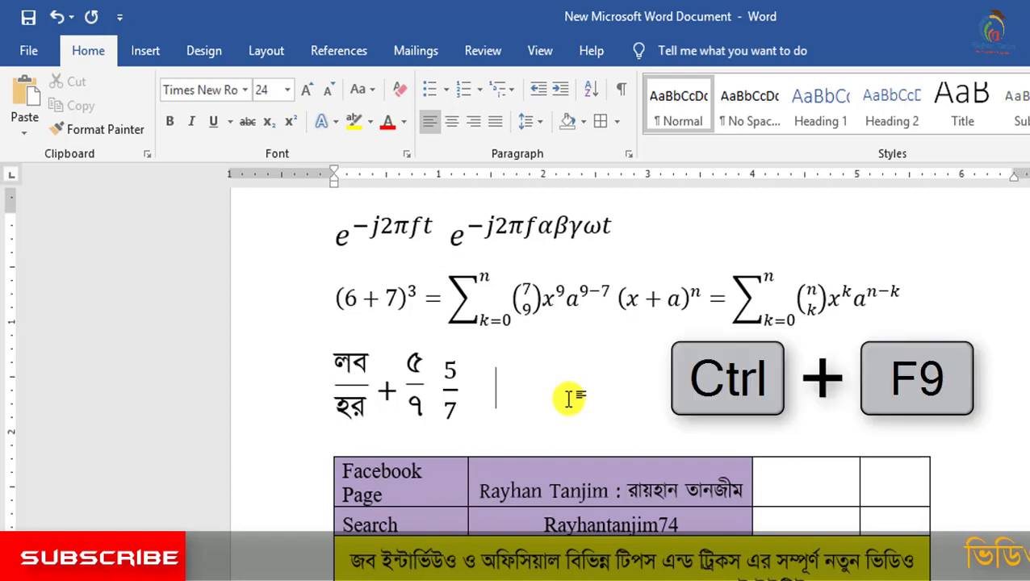
pyautogui.hotkey('ctrl', 'F9')
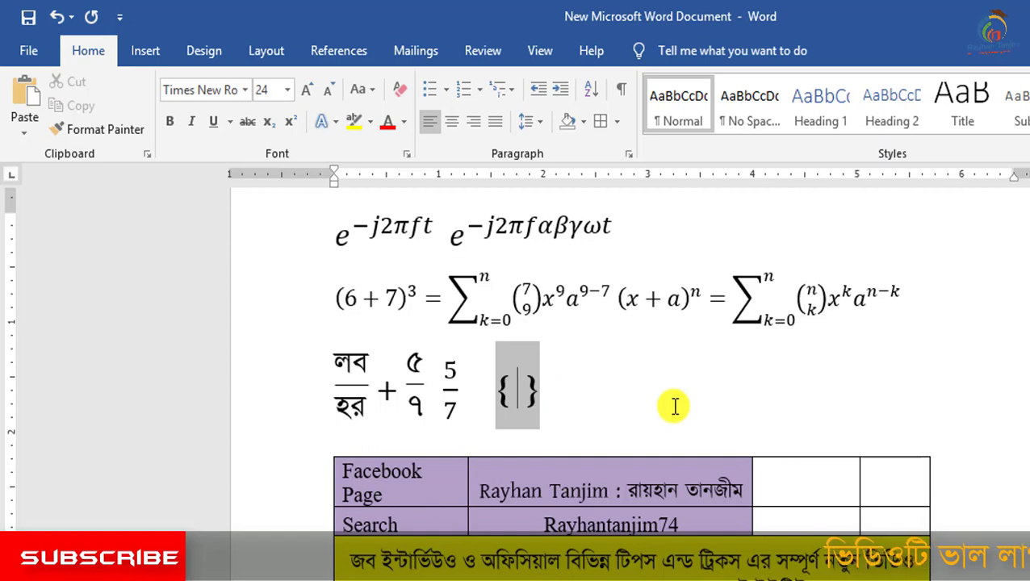
pyautogui.write('eq')
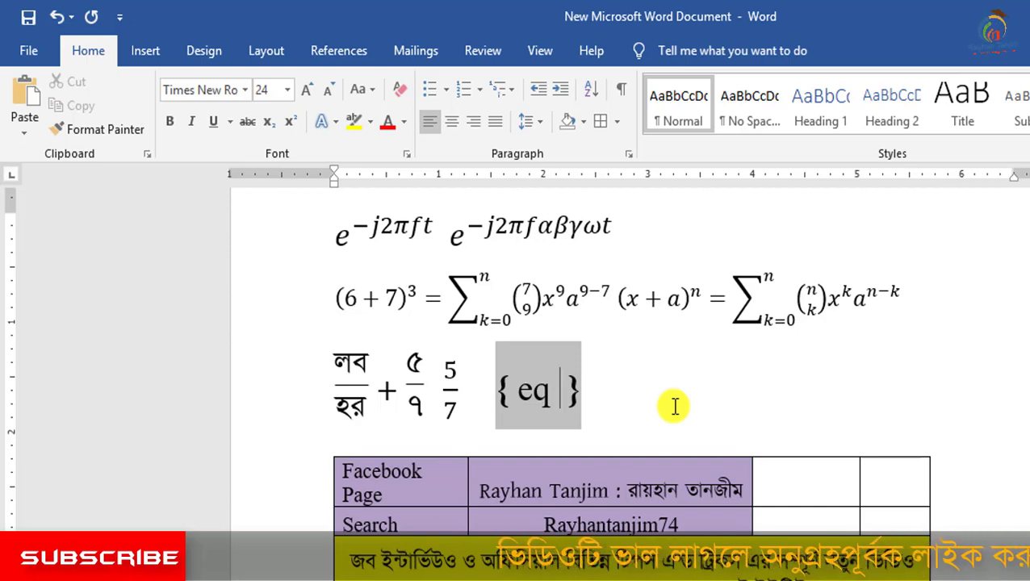
pyautogui.write(' \\')
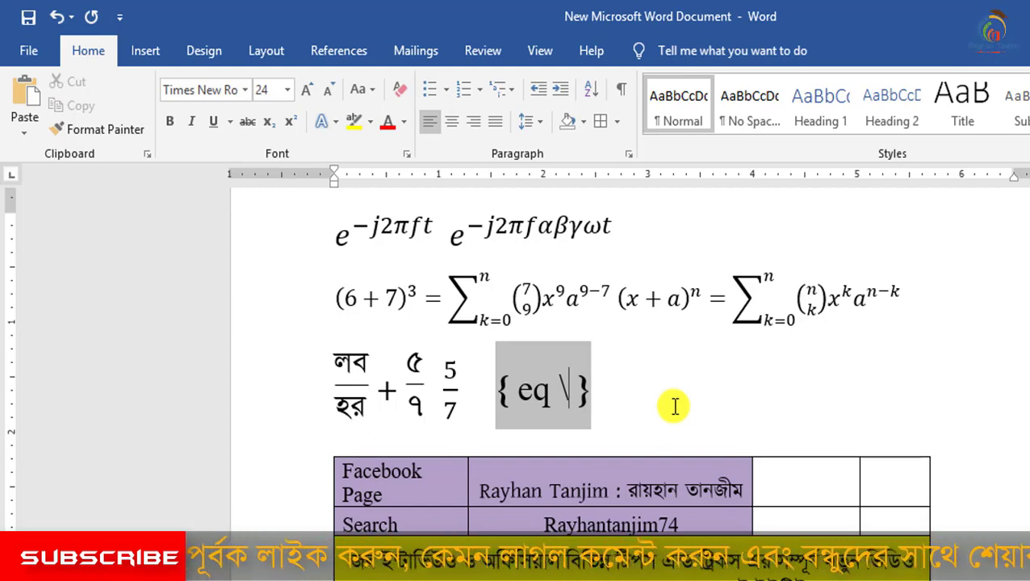
pyautogui.write('f')
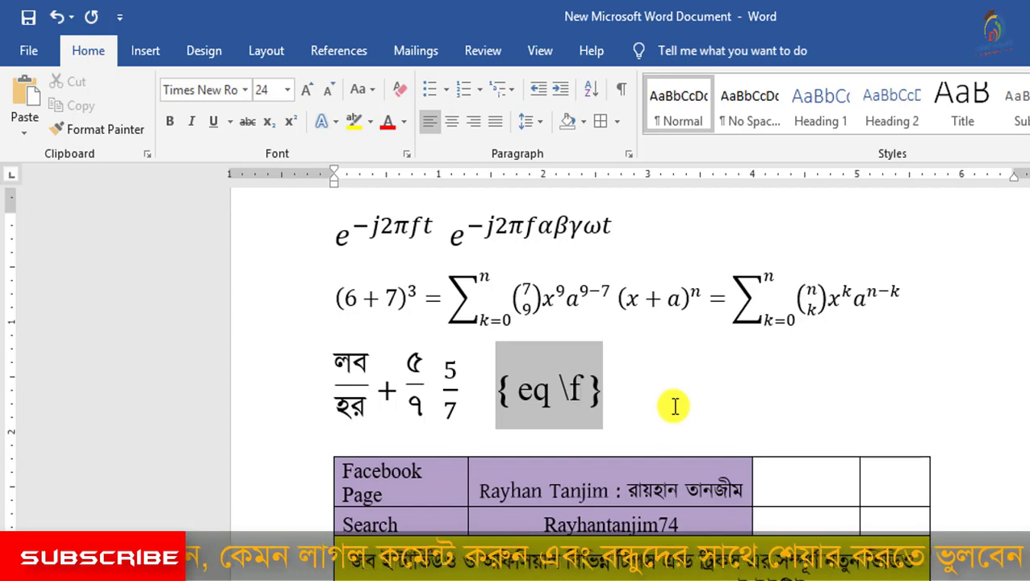
pyautogui.write('(')
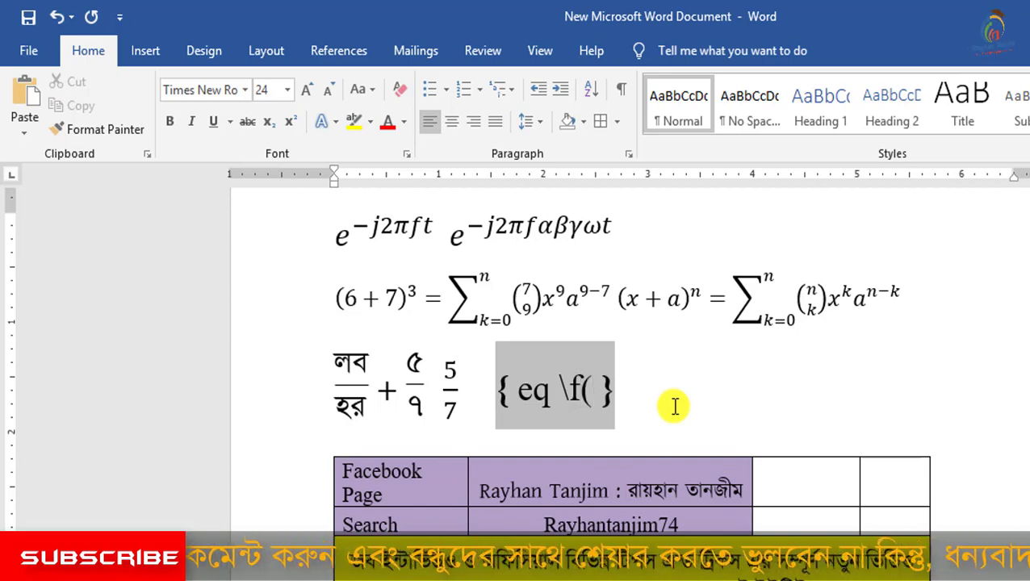
pyautogui.write(')')
pyautogui.press('Left')
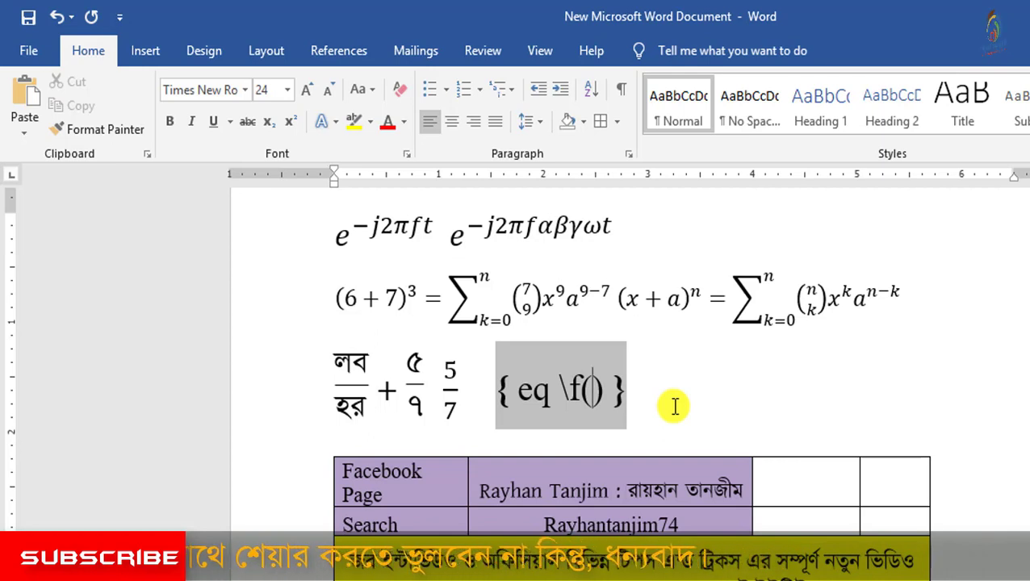
pyautogui.write('5,')
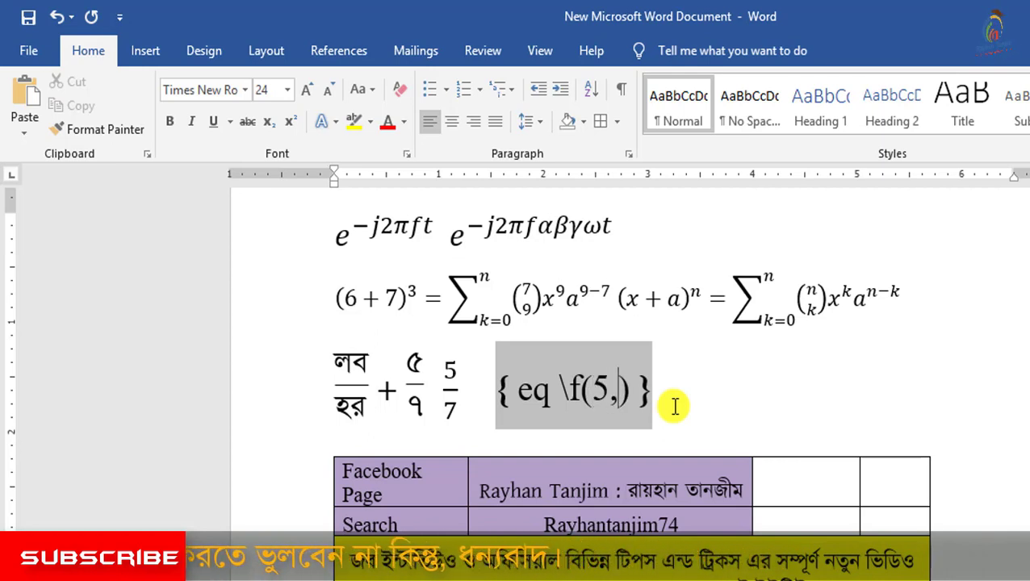
pyautogui.write('7')
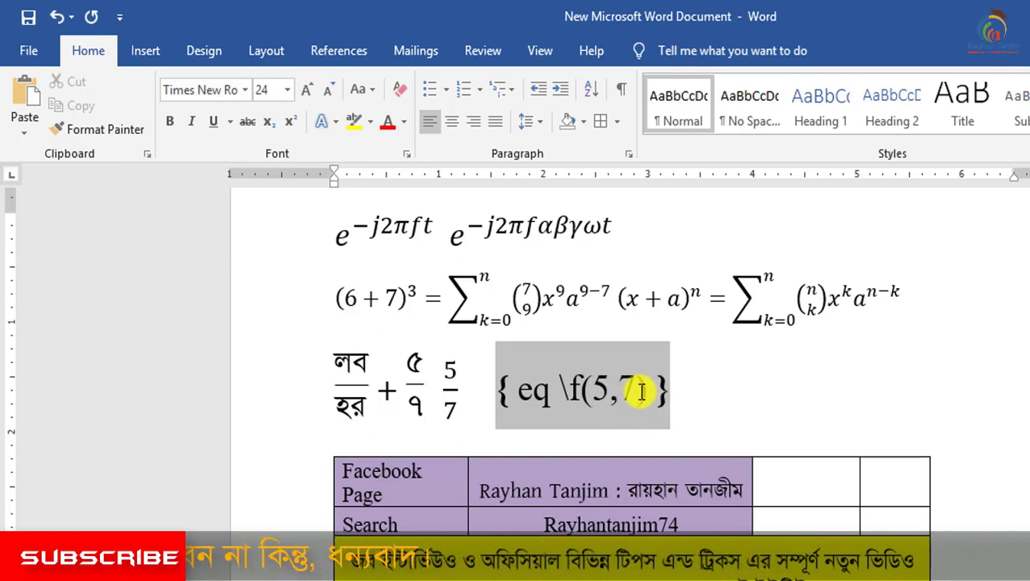
# Step: Set the field's 5,7 digits in SutonnyMJ so they become Bengali
pyautogui.doubleClick(598, 391)
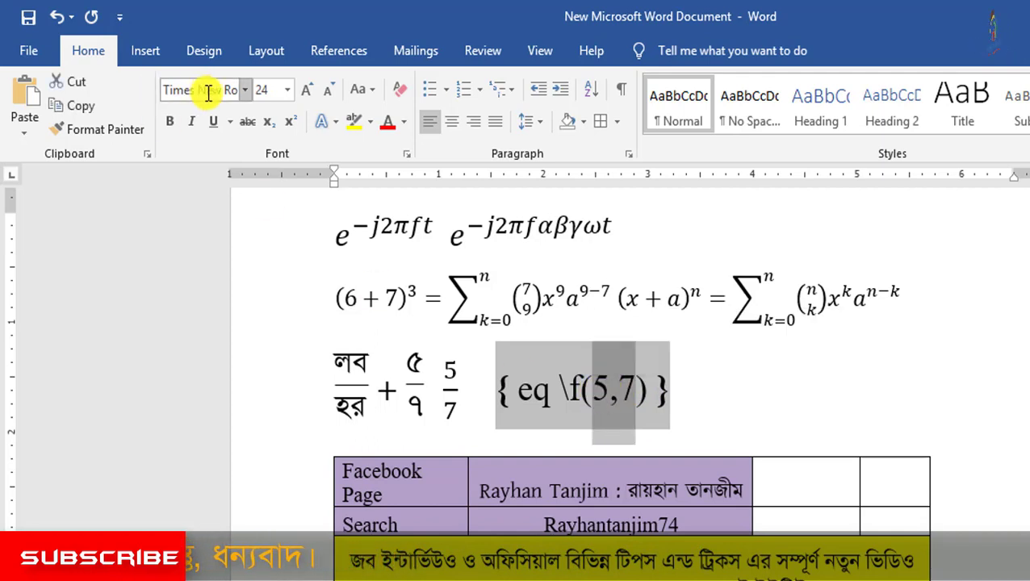
pyautogui.write('SolaimanLipi')
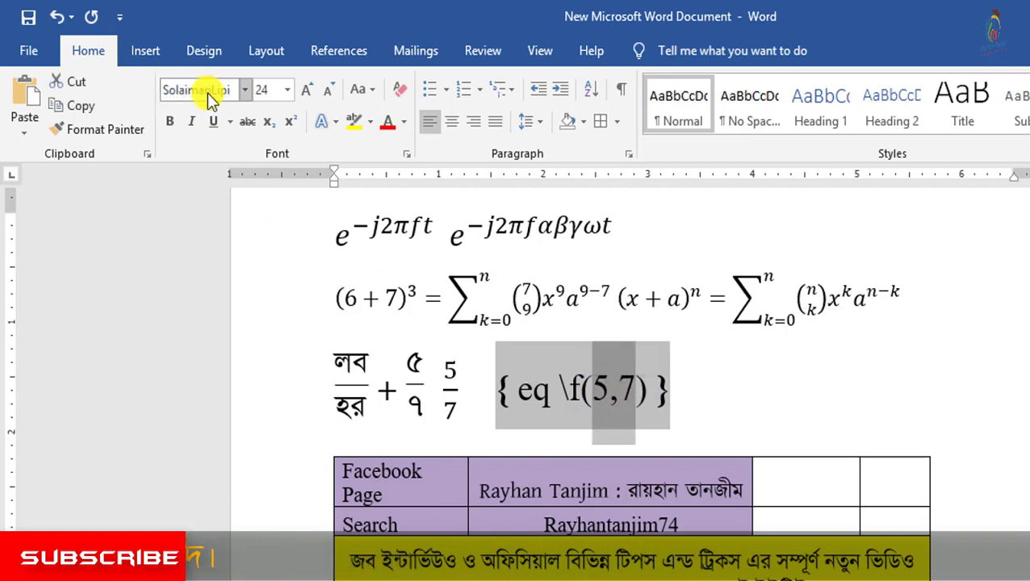
pyautogui.press('Return')
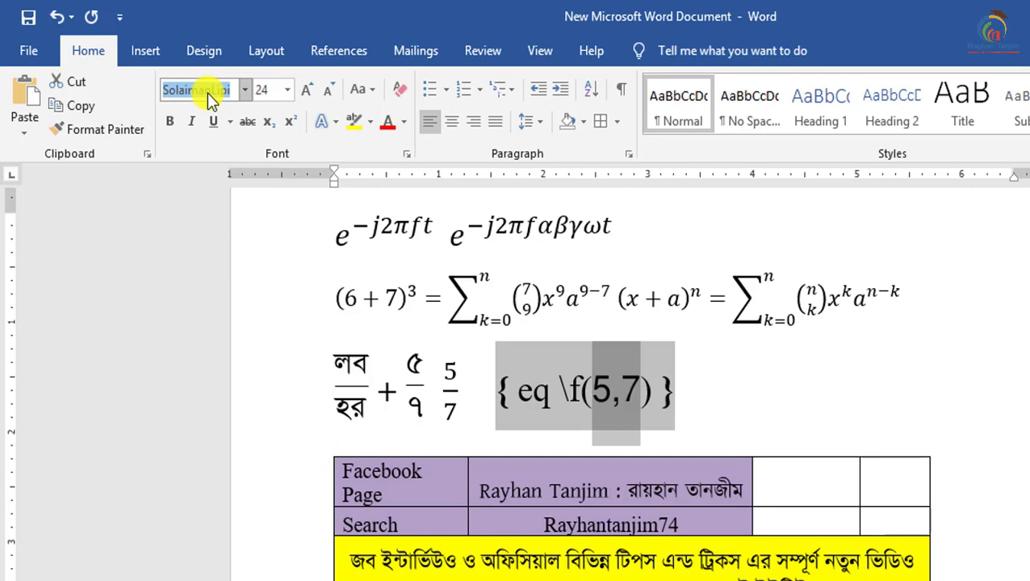
pyautogui.write('SutonnyMJ')
pyautogui.press('Return')
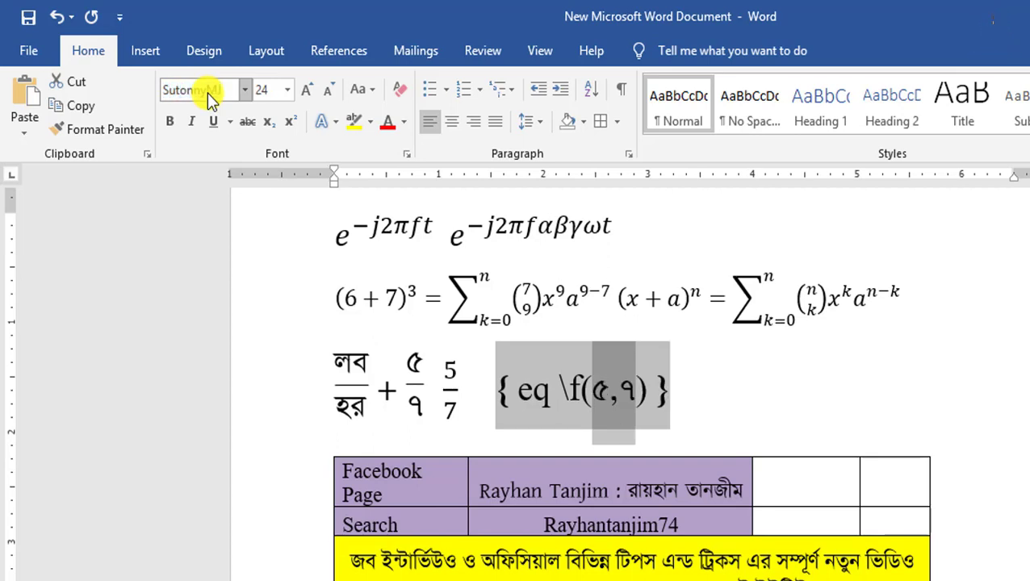
# Step: Toggle the field code to display the rendered ৫/৭ fraction
pyautogui.rightClick(643, 388)
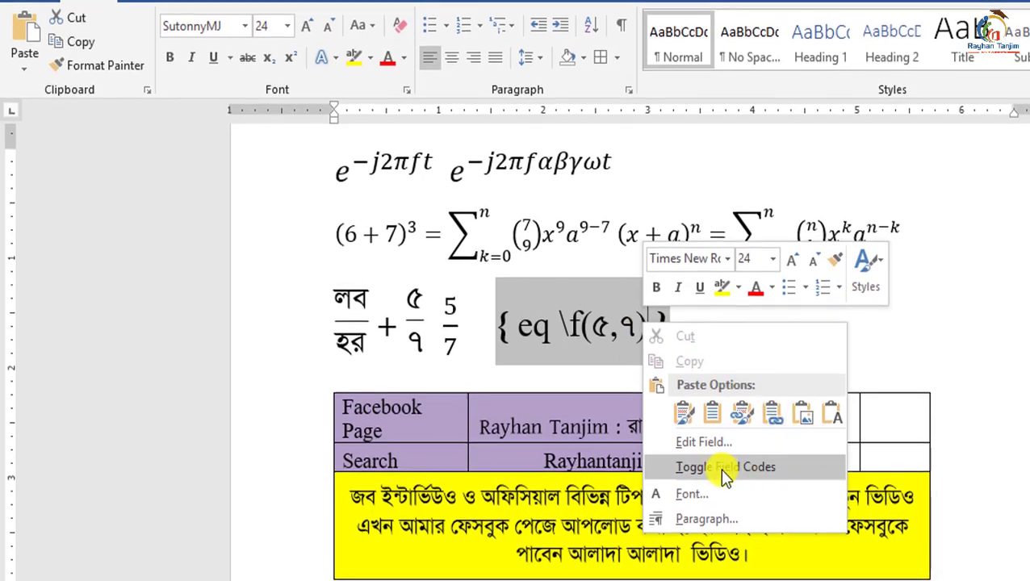
pyautogui.click(726, 470)
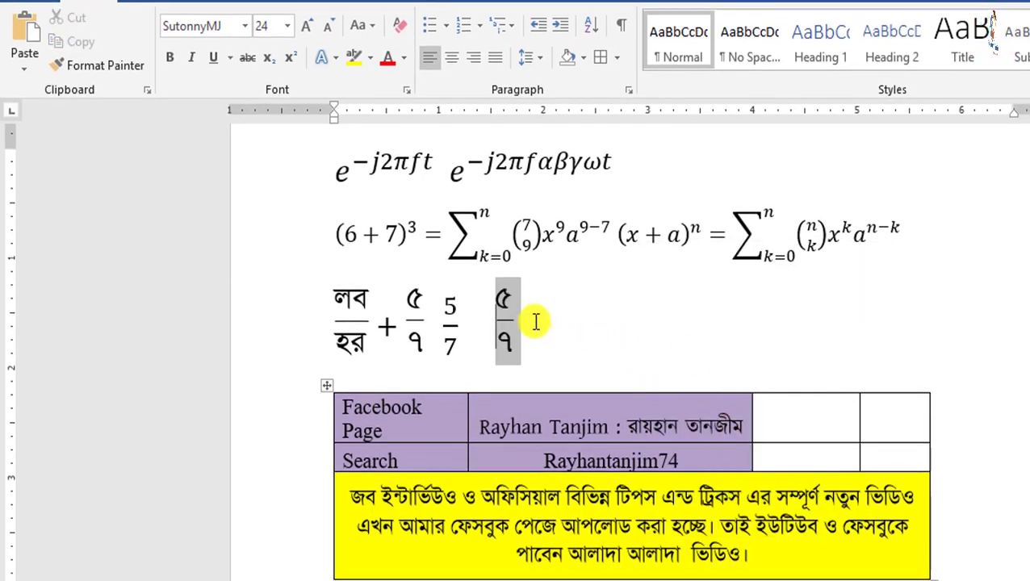
pyautogui.click(507, 321)
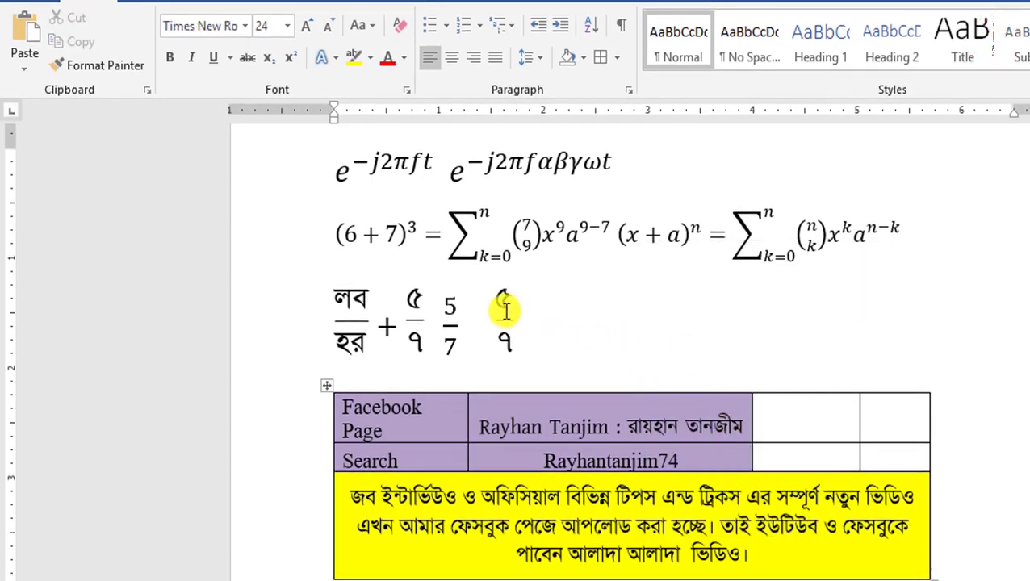
# Step: Reveal the field code behind the ৫/৭ fraction
pyautogui.doubleClick(504, 311)
pyautogui.rightClick(503, 321)
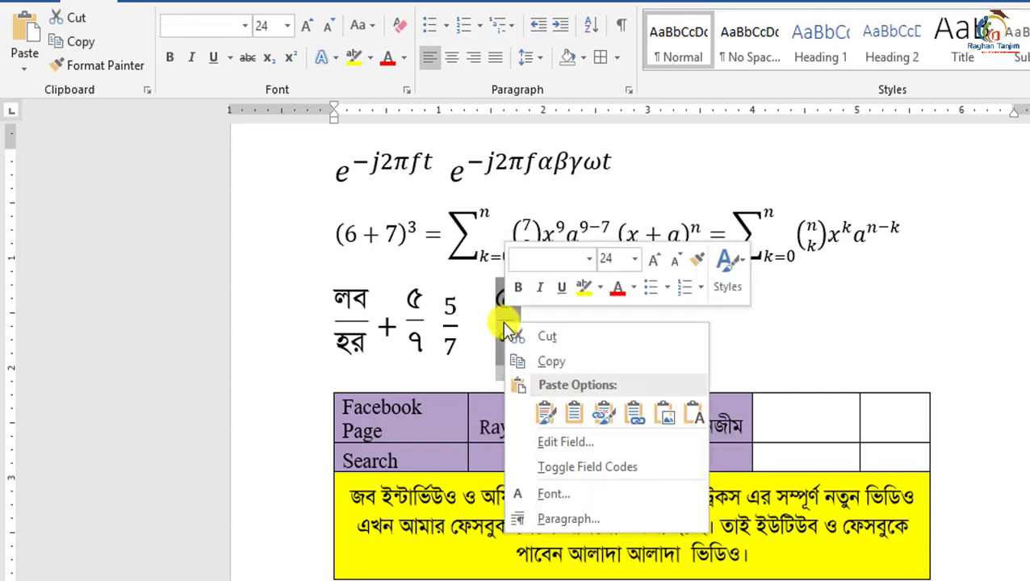
pyautogui.click(587, 467)
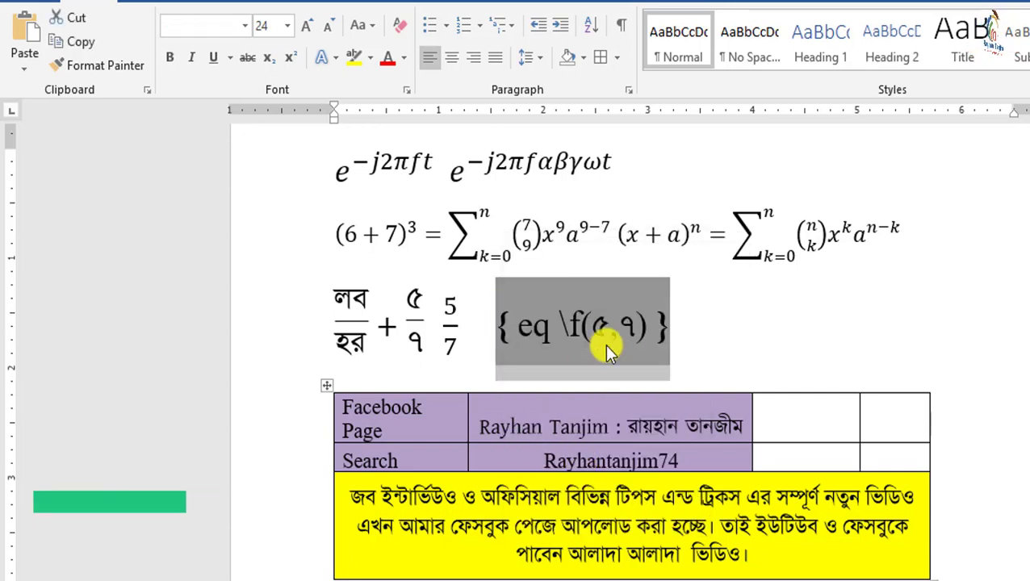
pyautogui.click(604, 329)
# Step: Replace ৫ with লব and ৭ with হর, then display the field as a fraction
pyautogui.moveTo(607, 329); pyautogui.dragTo(595, 331)
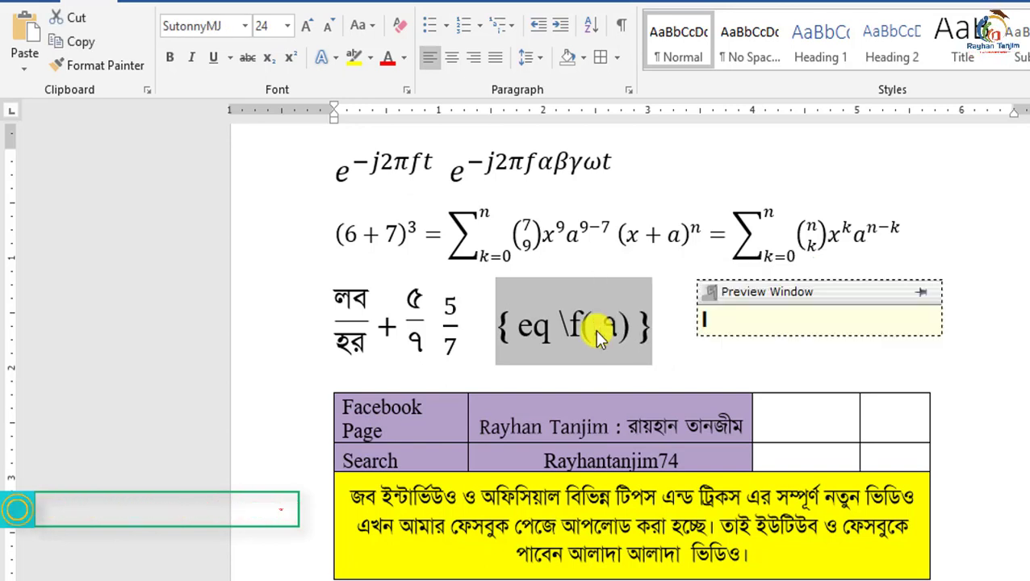
pyautogui.write('lob')
pyautogui.press('Return')
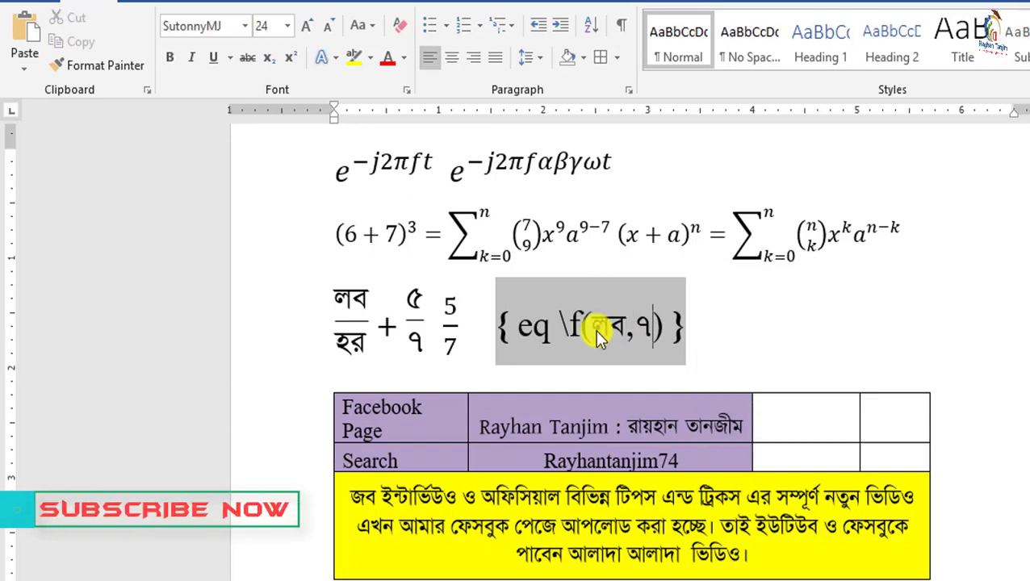
pyautogui.press('BackSpace')
pyautogui.write('hor')
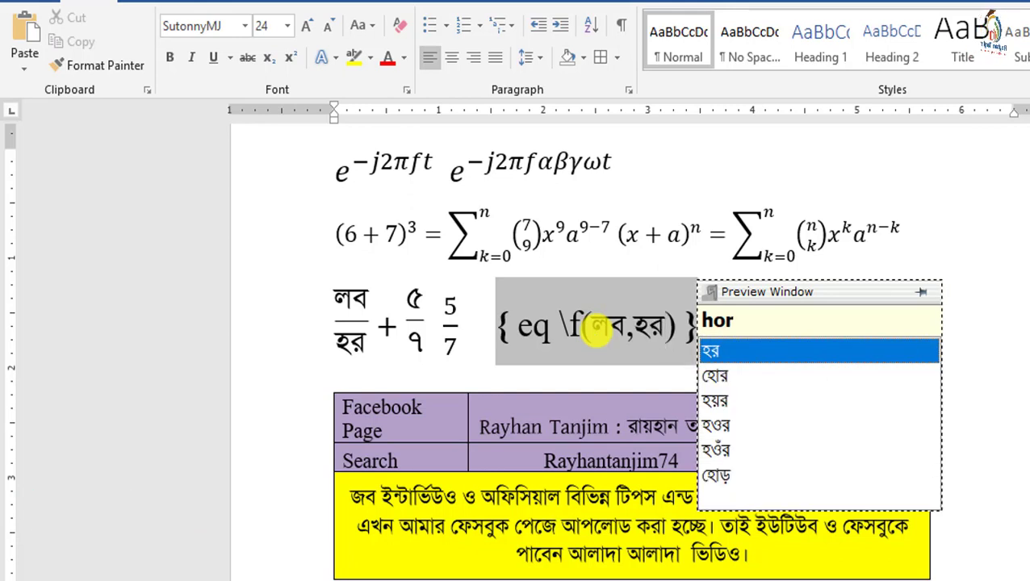
pyautogui.rightClick(595, 322)
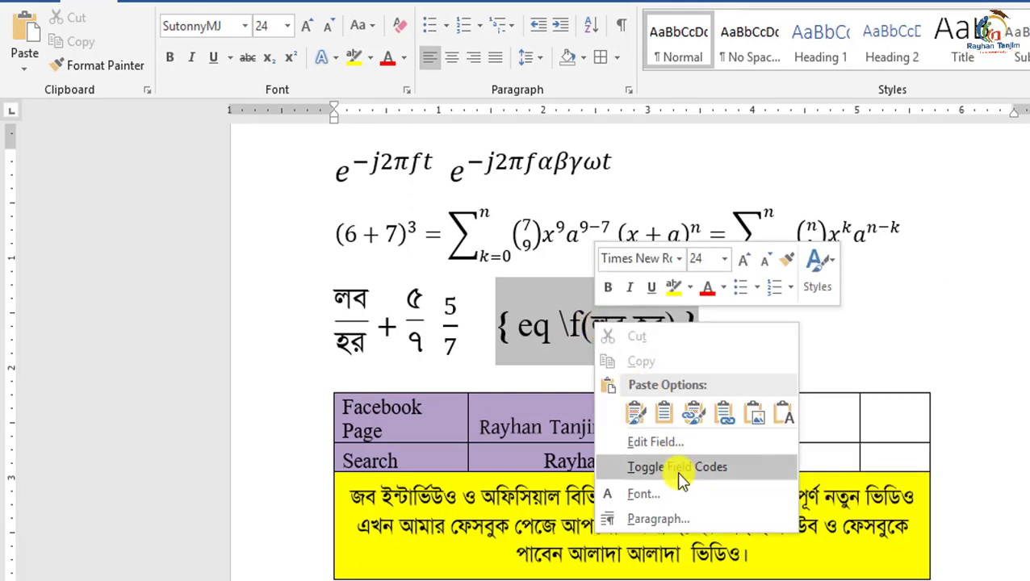
pyautogui.click(649, 466)
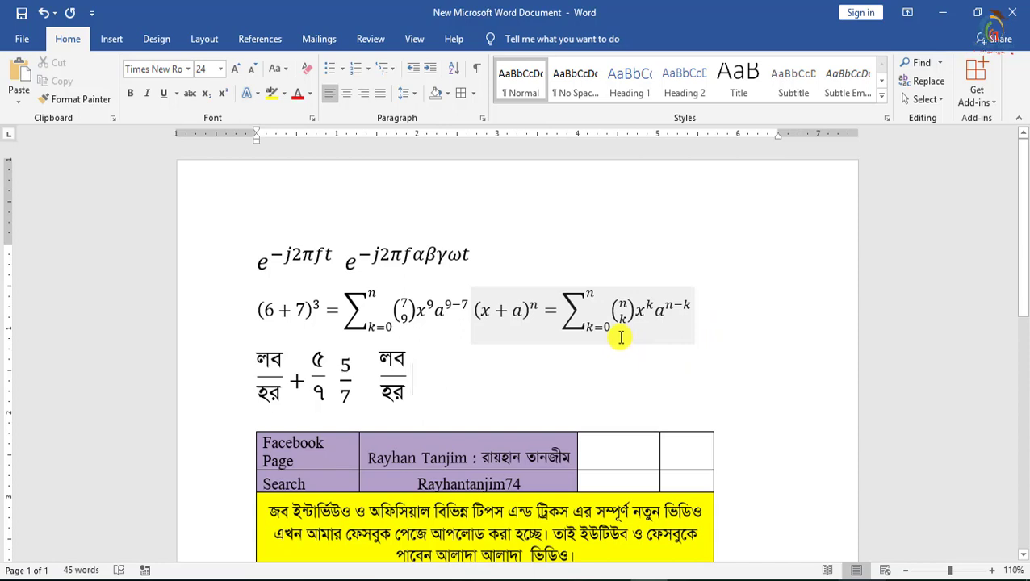
pyautogui.scroll(-1, 411, 441)
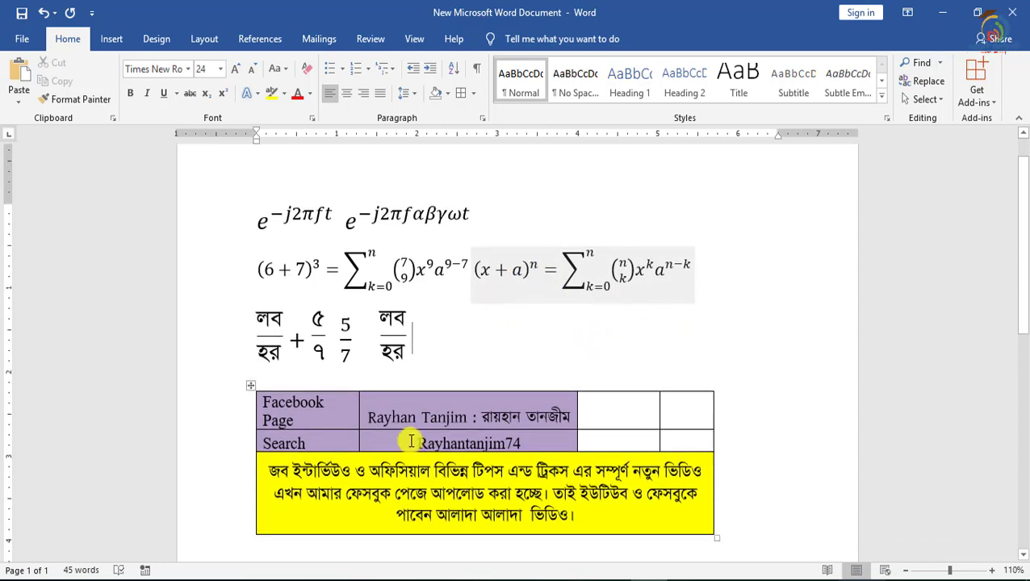